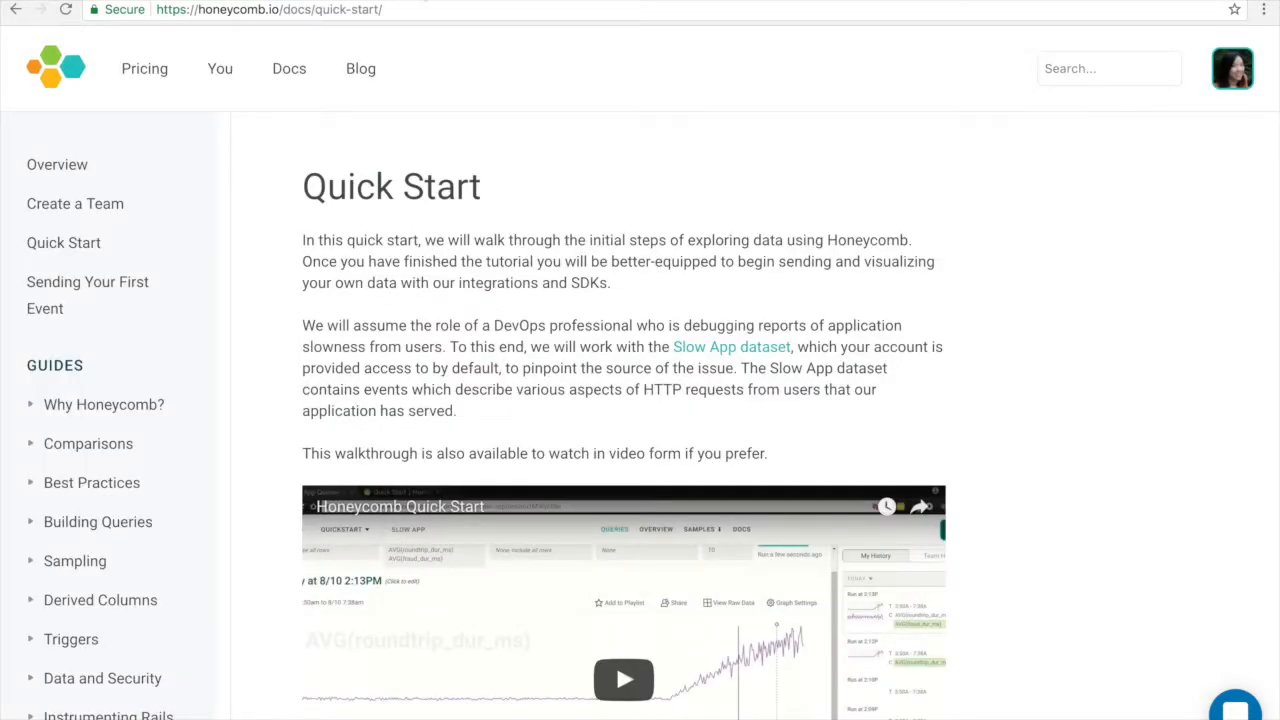
pyautogui.moveTo(290, 200); pyautogui.dragTo(617, 196)
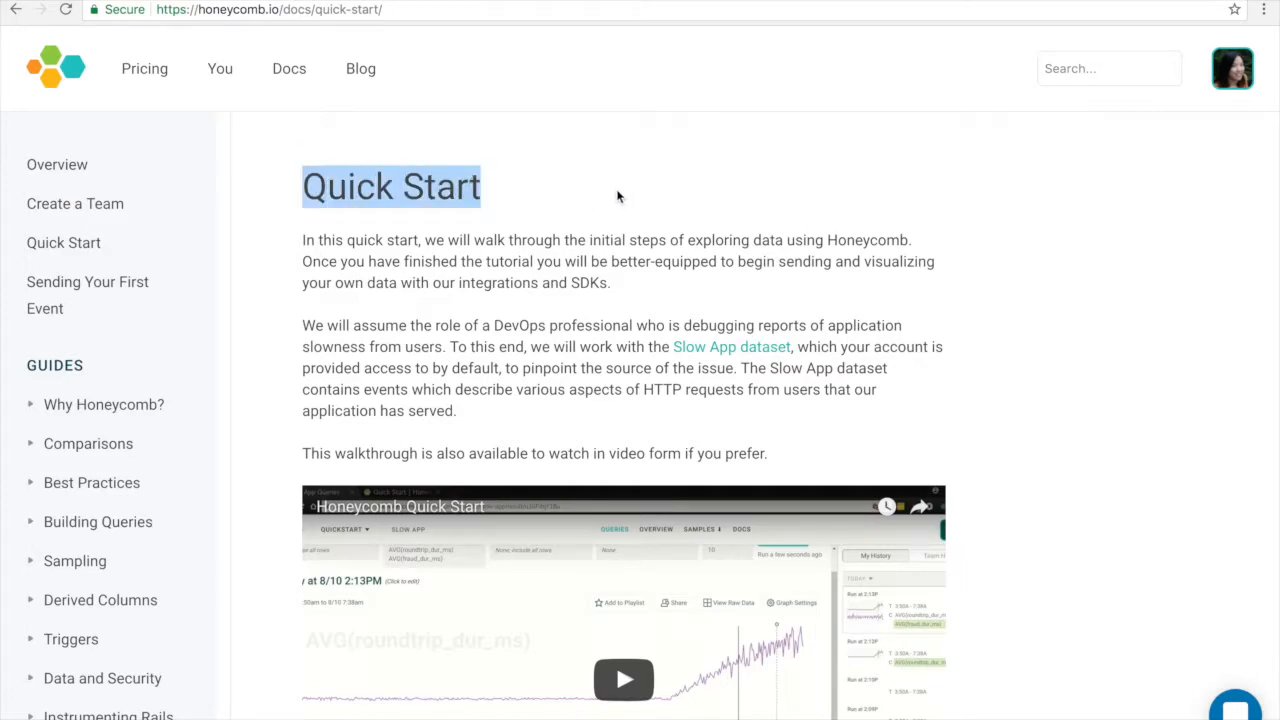
pyautogui.click(617, 196)
pyautogui.moveTo(280, 12); pyautogui.dragTo(432, 13)
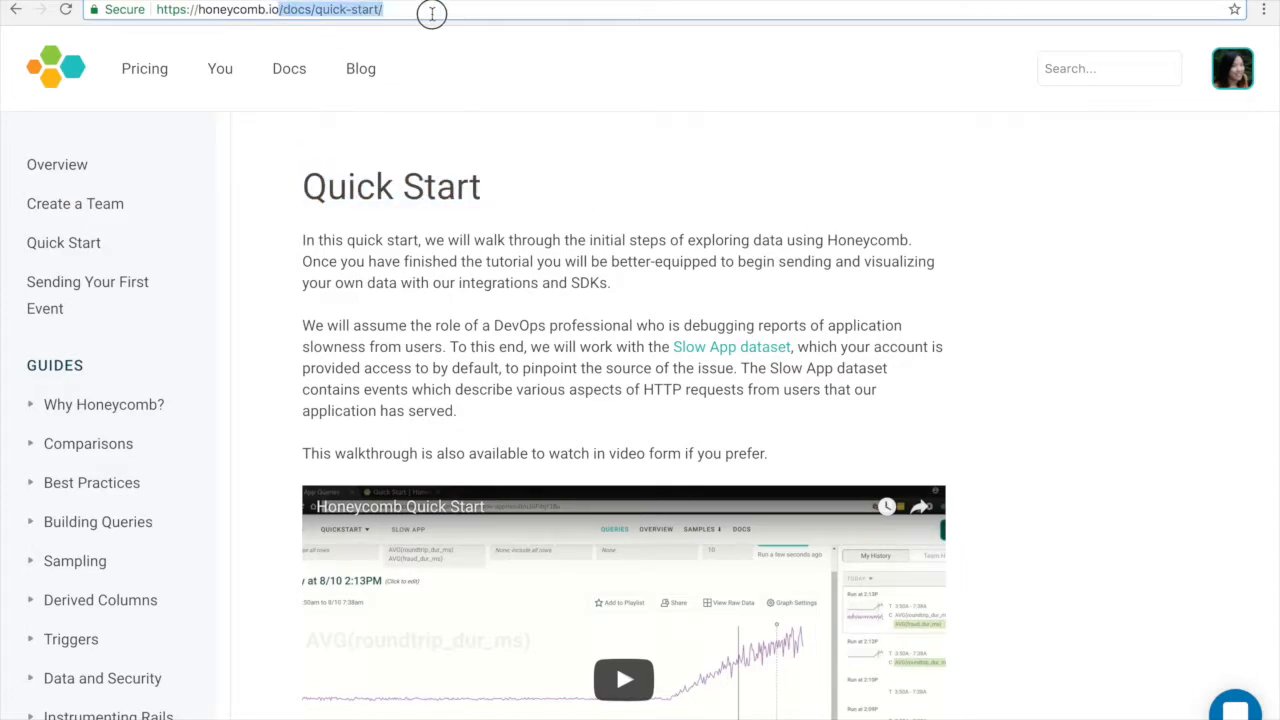
pyautogui.click(577, 130)
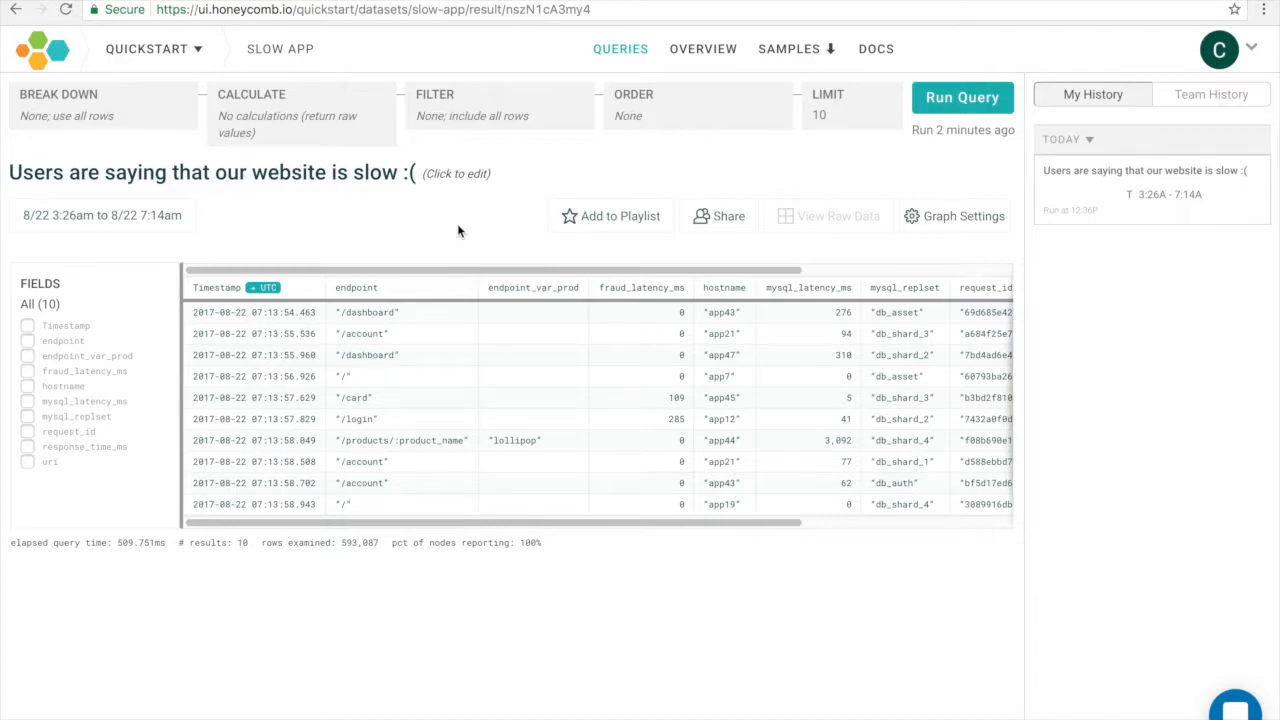
# - Examine the response_time_ms values in the Slow App raw events, sorting the rows by response_time_ms and by mysql_replset
pyautogui.click(381, 111)
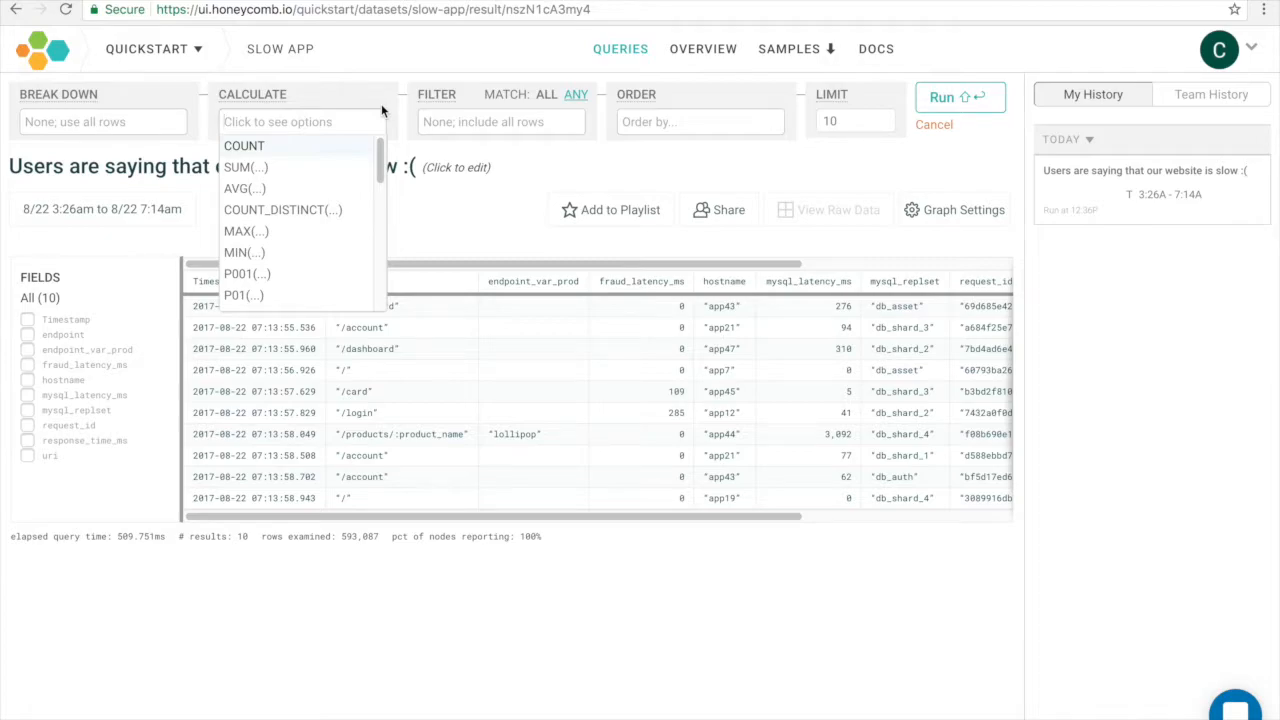
pyautogui.click(587, 181)
pyautogui.moveTo(644, 265); pyautogui.dragTo(957, 258)
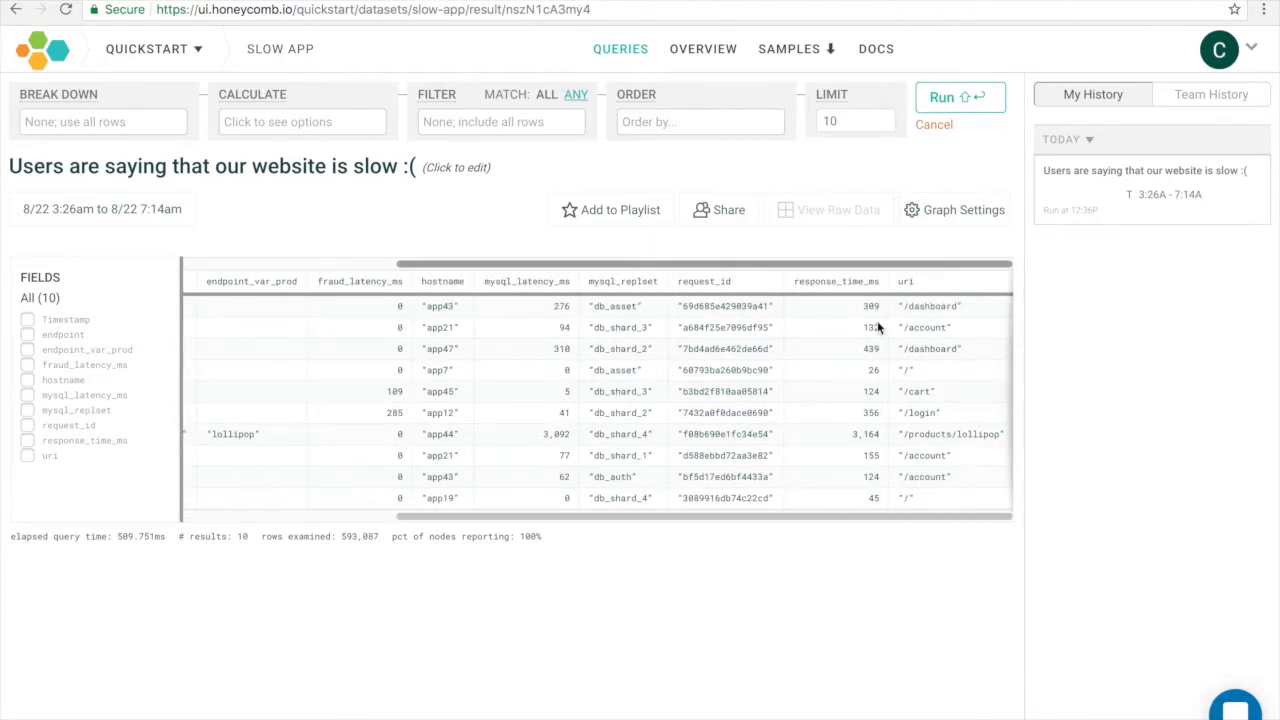
pyautogui.moveTo(868, 328); pyautogui.dragTo(873, 328)
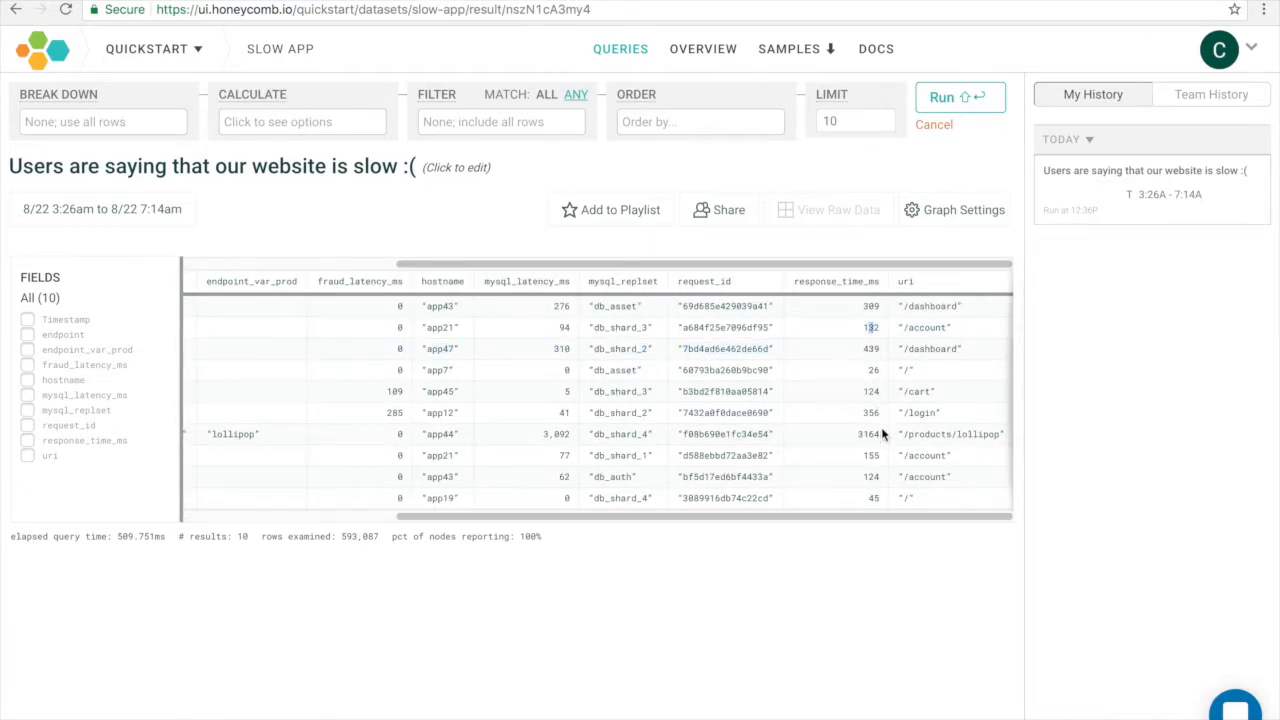
pyautogui.doubleClick(866, 434)
pyautogui.doubleClick(860, 413)
pyautogui.moveTo(876, 283); pyautogui.dragTo(800, 288)
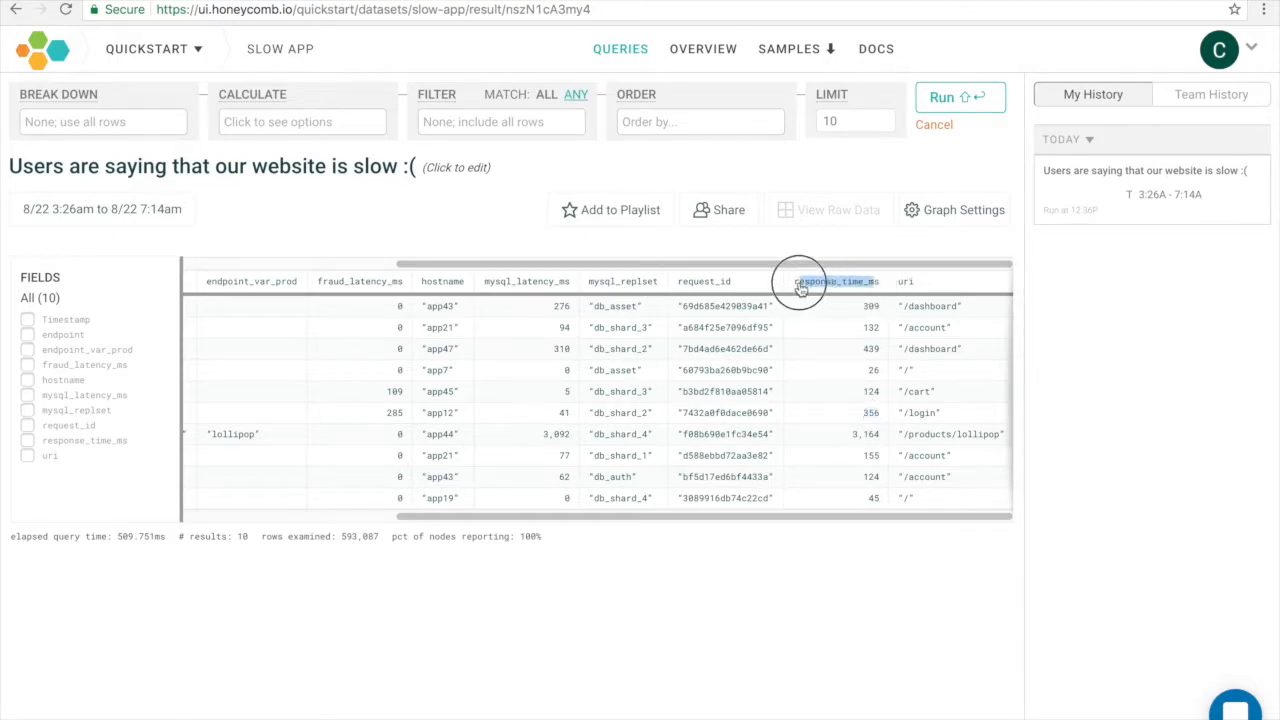
pyautogui.click(800, 288)
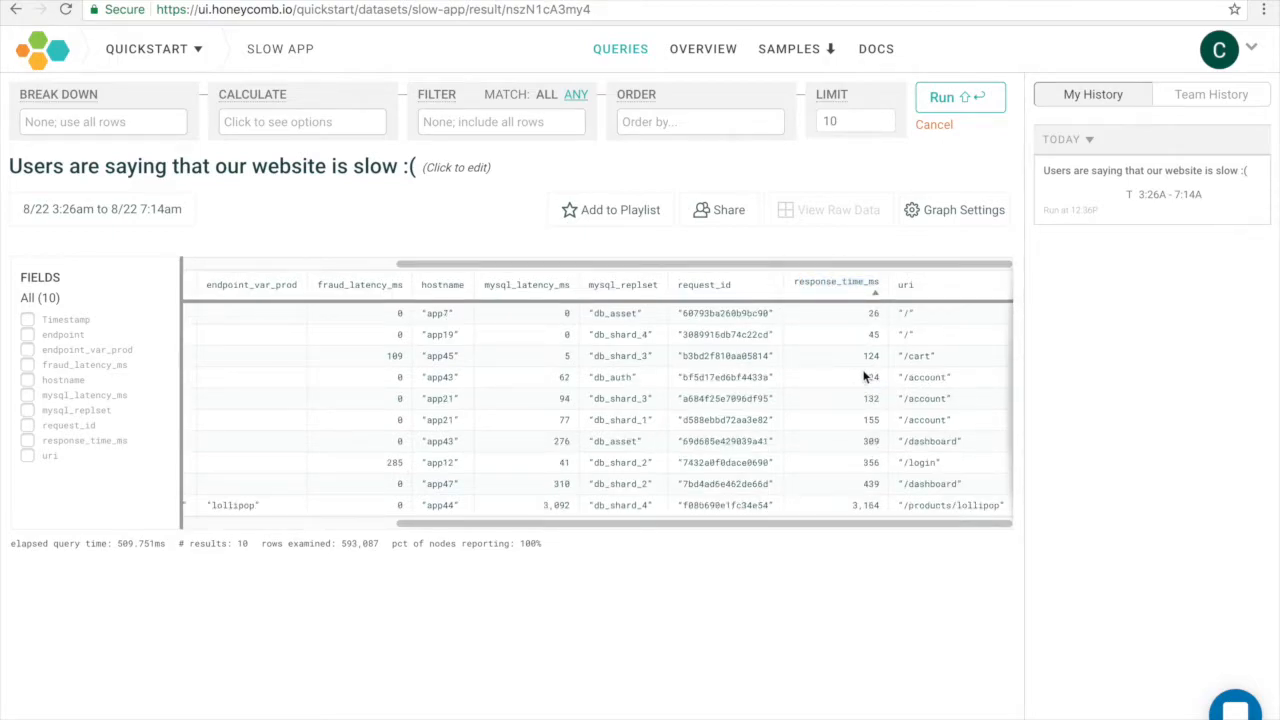
pyautogui.click(622, 290)
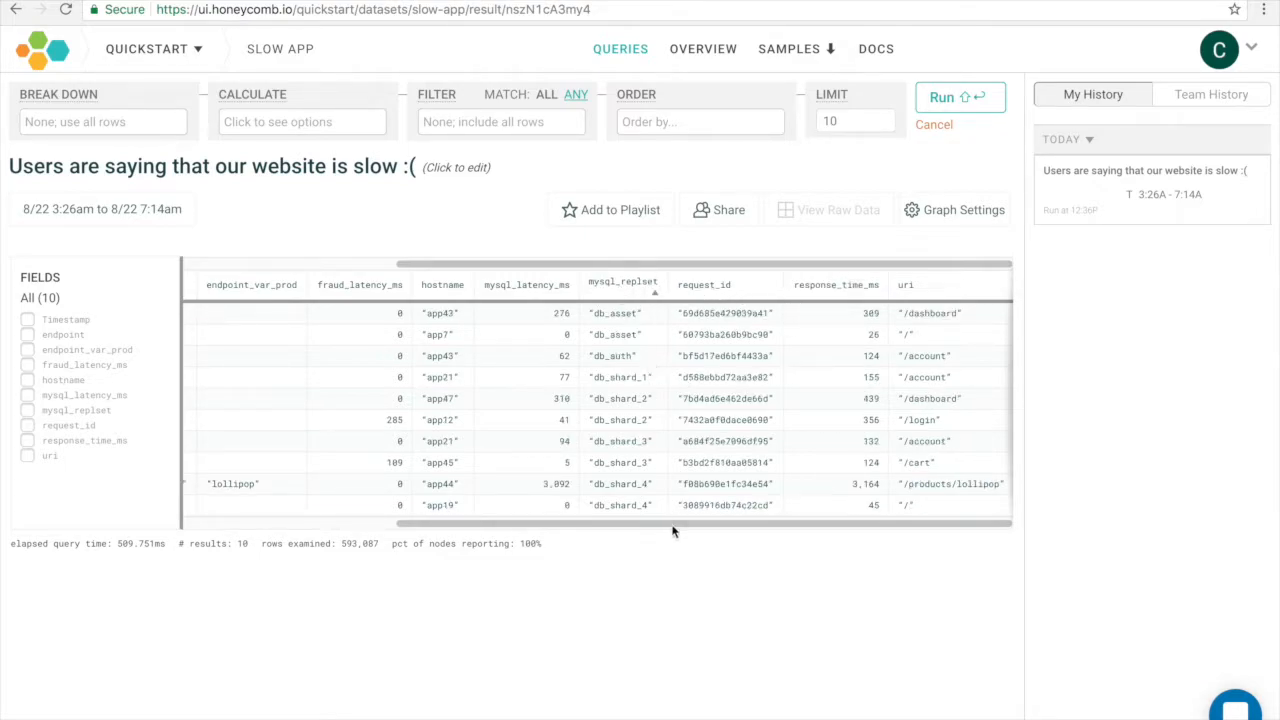
pyautogui.moveTo(677, 524); pyautogui.dragTo(332, 520)
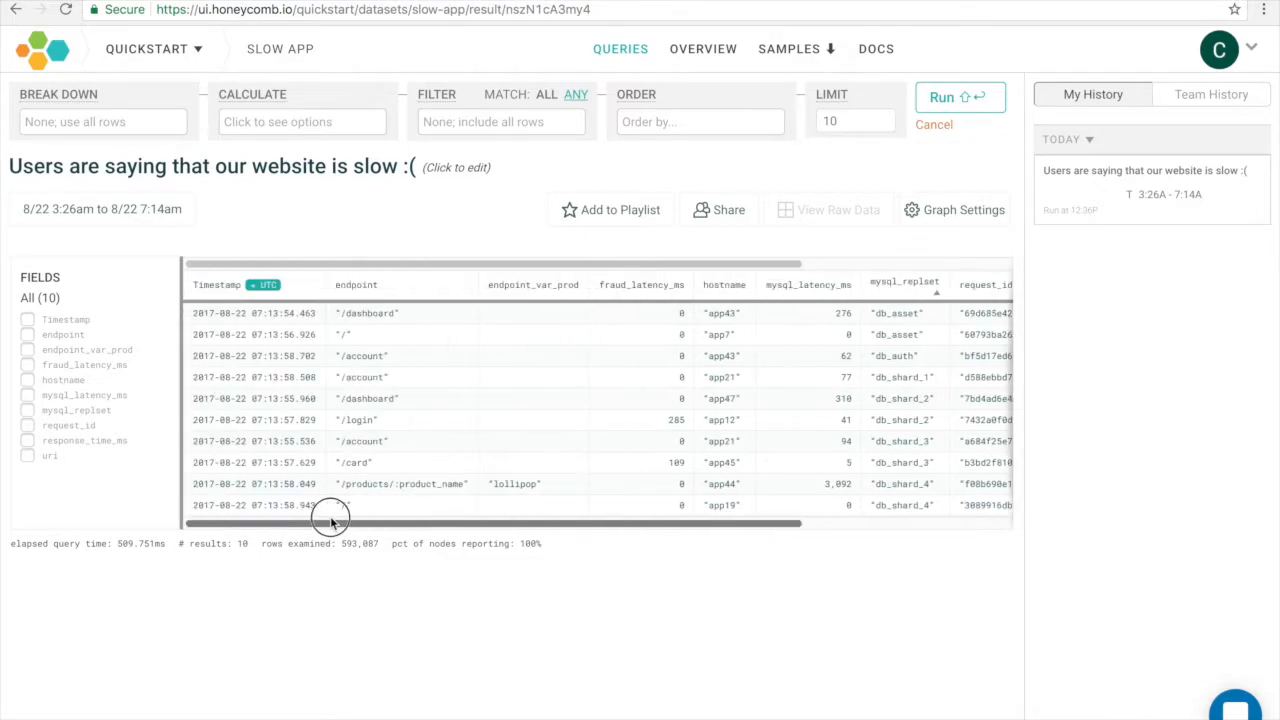
# - Calculate AVG(response_time_ms) over all rows and run the query
pyautogui.click(310, 125)
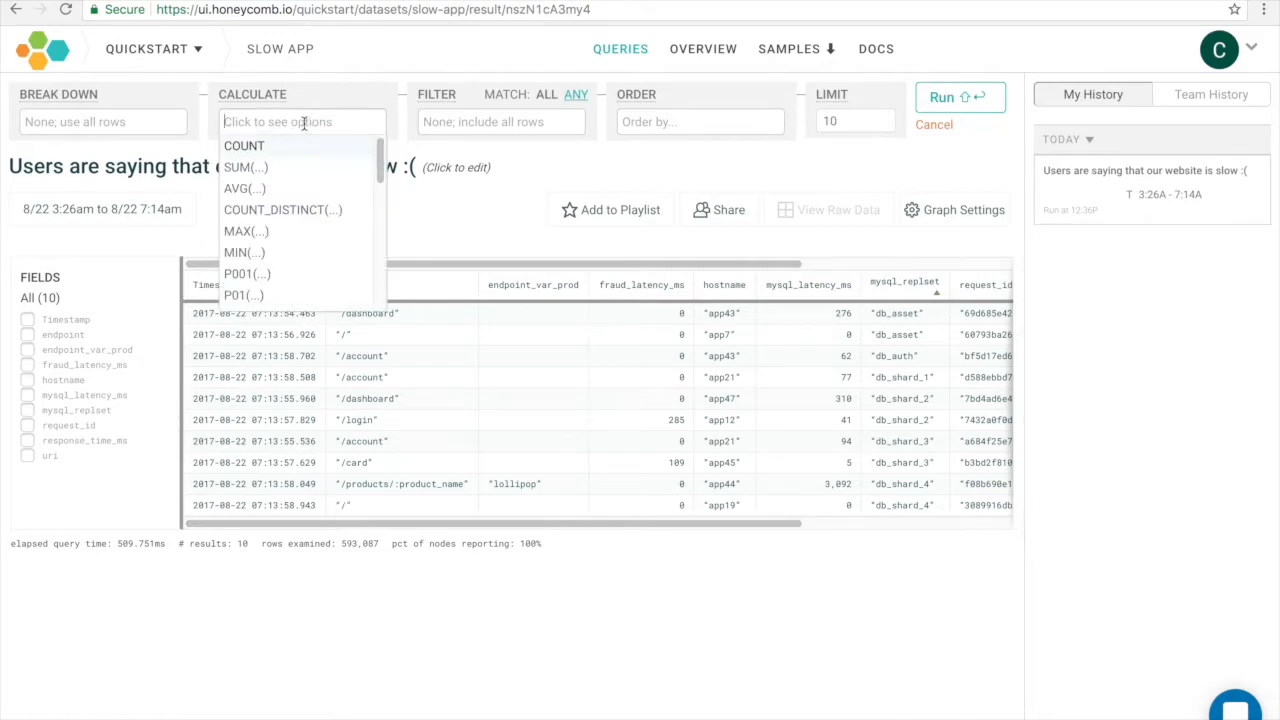
pyautogui.click(286, 186)
pyautogui.click(300, 189)
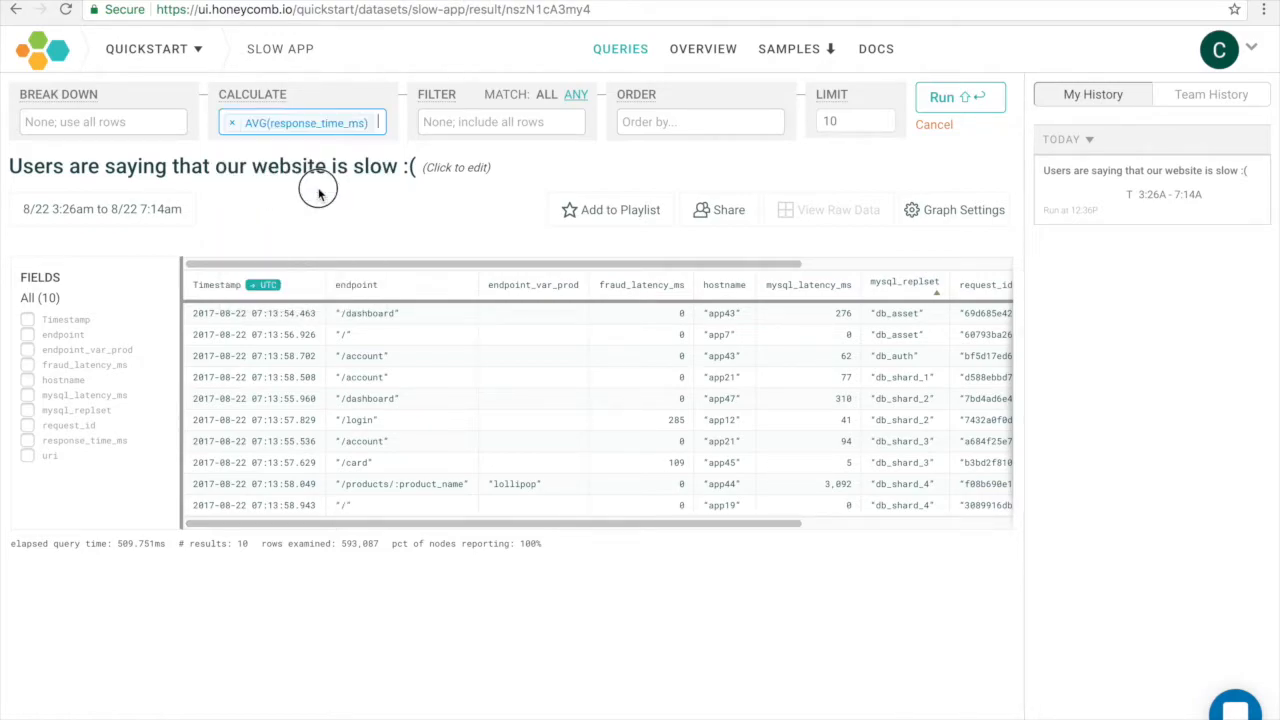
pyautogui.click(955, 97)
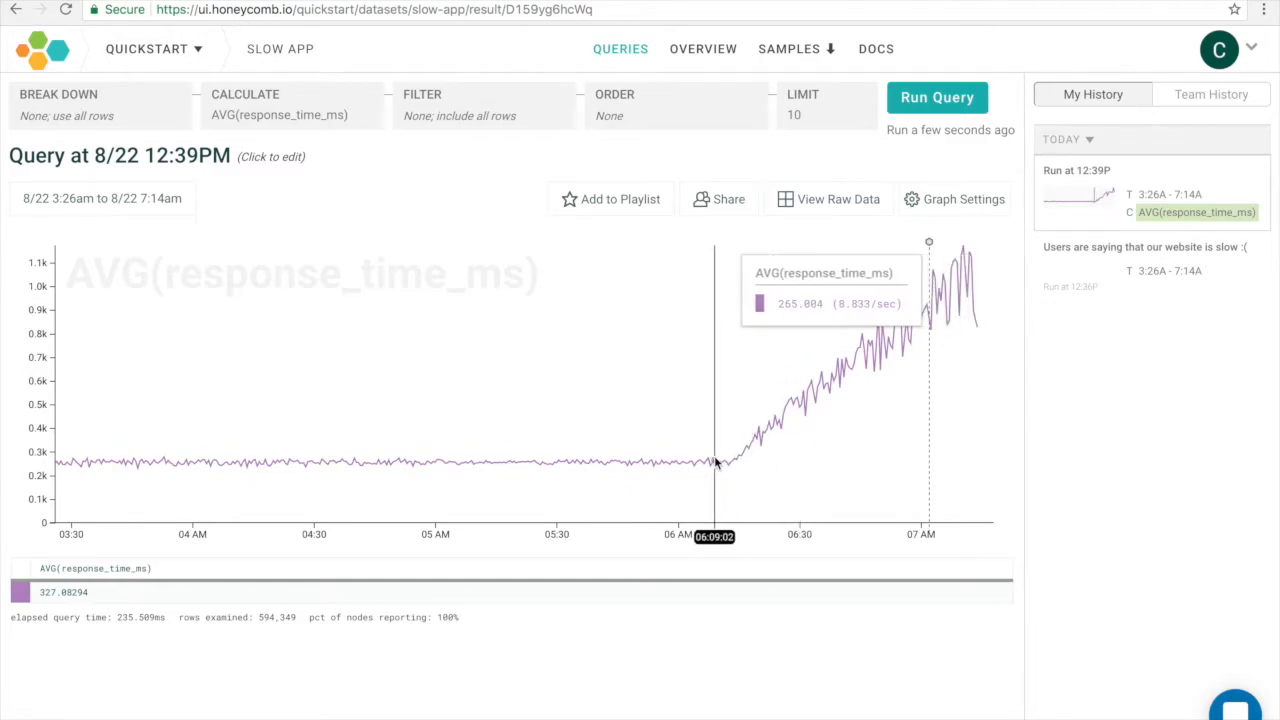
# - Add AVG(fraud_latency_ms) to the calculations and rerun the query to compare it with the response time graph
pyautogui.click(330, 94)
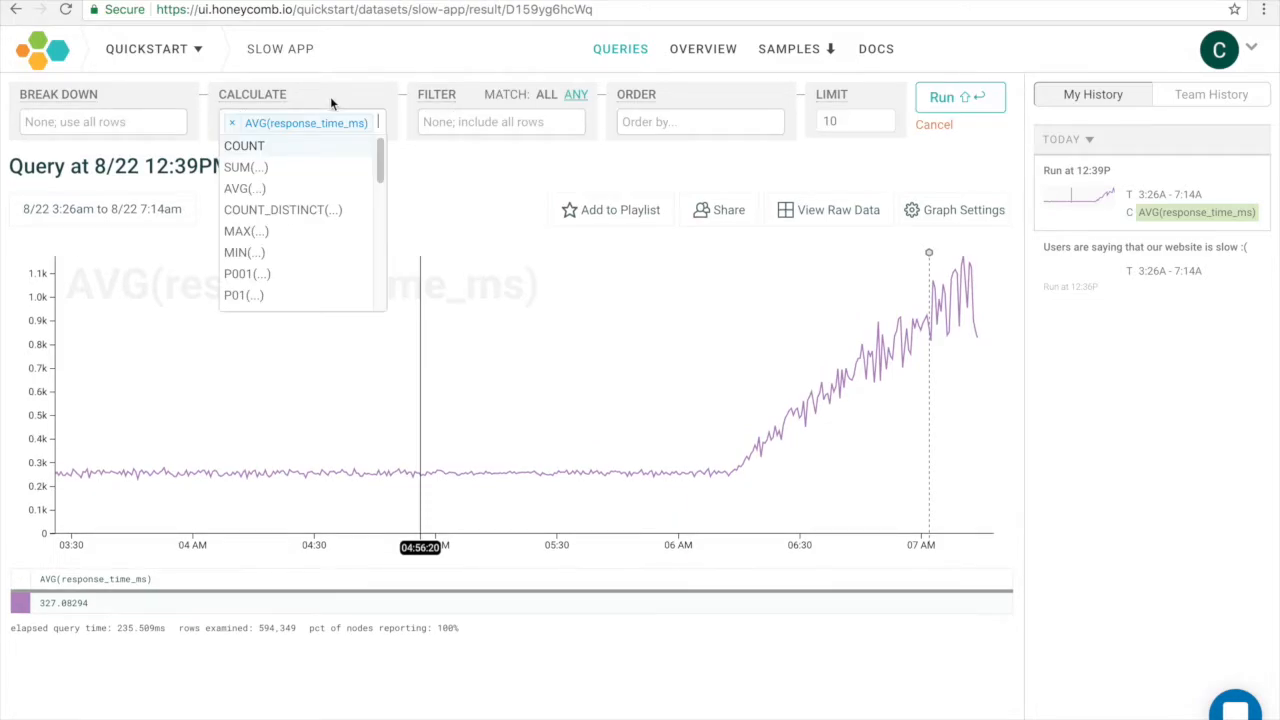
pyautogui.write('avg(')
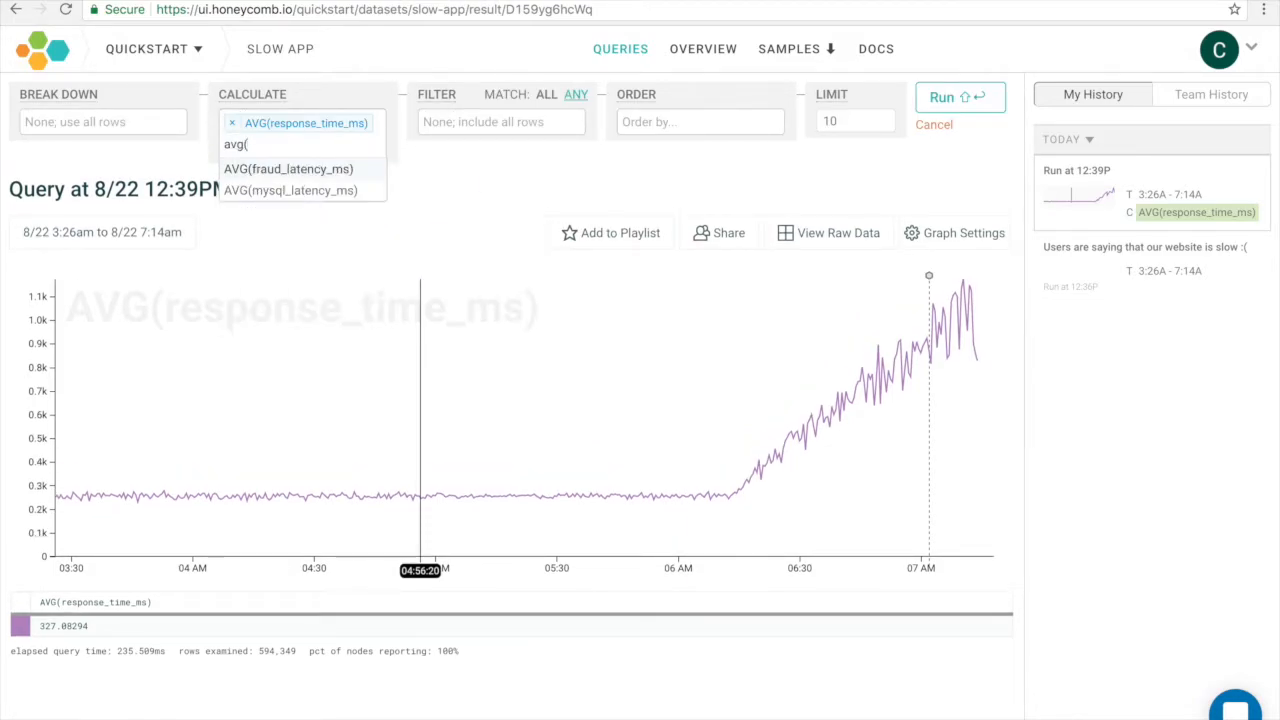
pyautogui.click(330, 168)
pyautogui.click(951, 99)
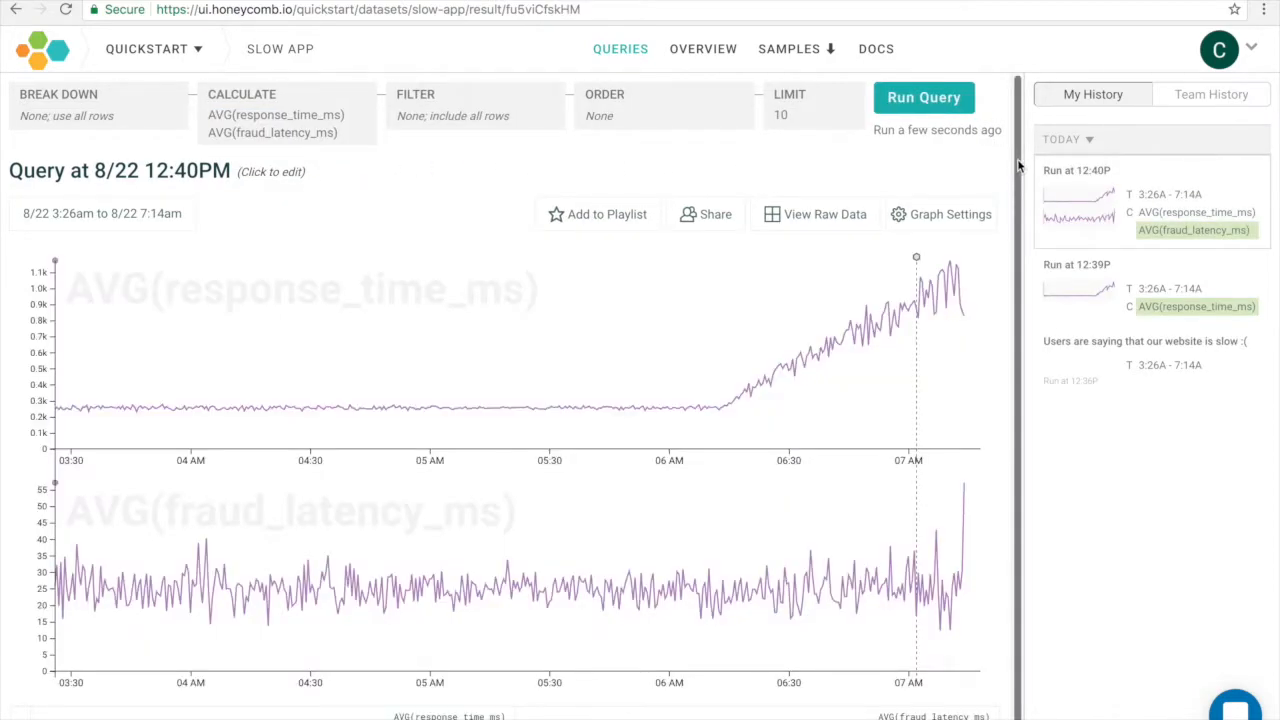
pyautogui.moveTo(1018, 165); pyautogui.dragTo(1012, 217)
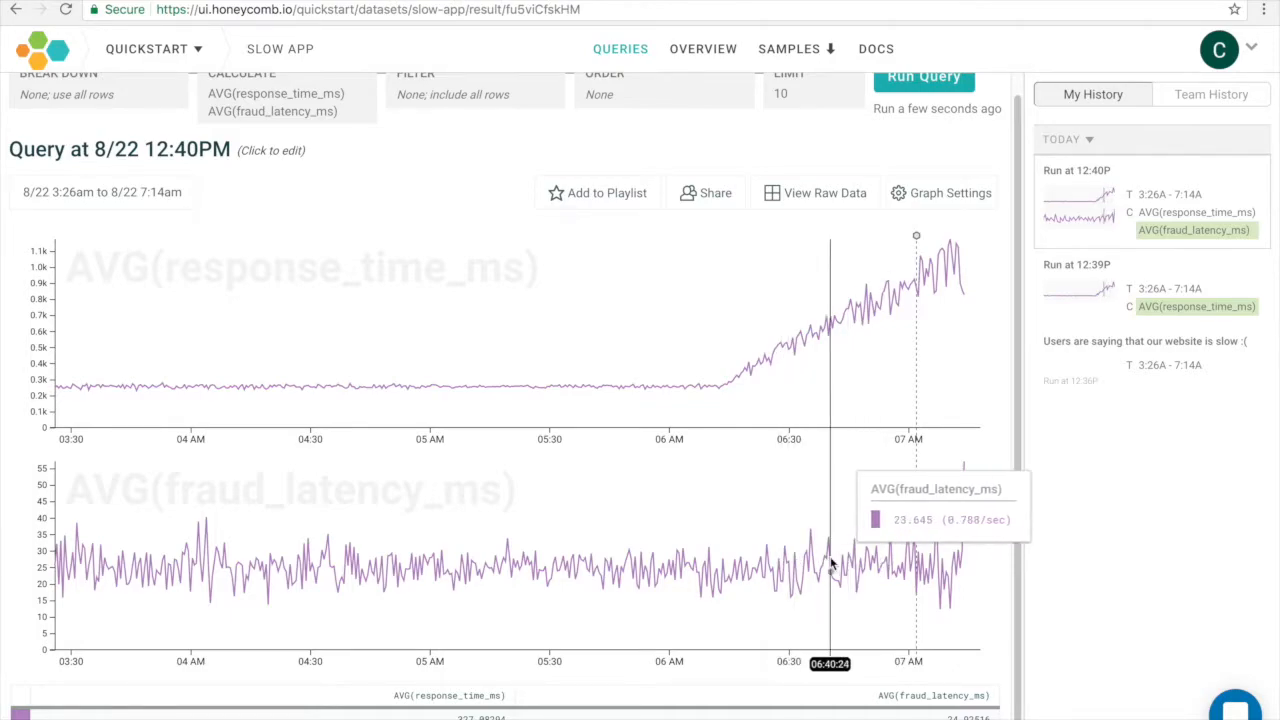
pyautogui.scroll(1, 269, 191)
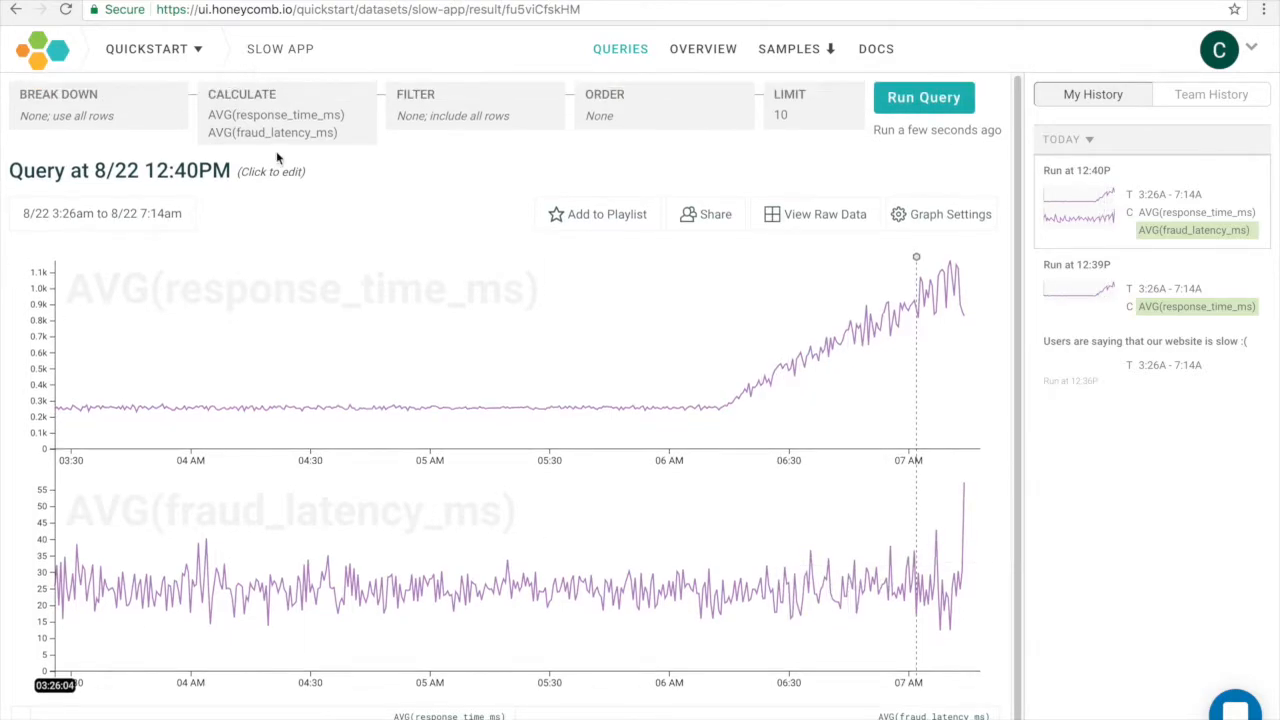
# - Replace AVG(fraud_latency_ms) with AVG(mysql_latency_ms) in the calculations and run the query to compare both graphs
pyautogui.click(288, 122)
pyautogui.click(228, 146)
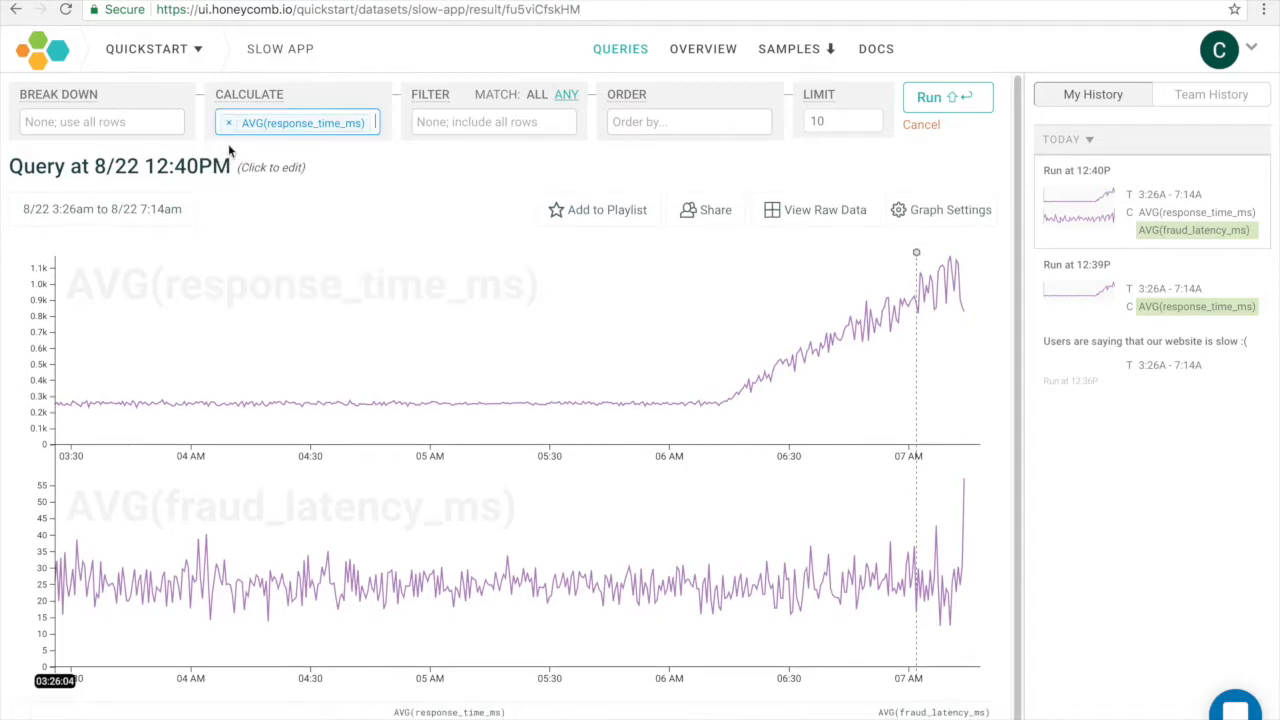
pyautogui.write('avg(db')
pyautogui.press('BackSpace')
pyautogui.press('BackSpace')
pyautogui.write('my')
pyautogui.press('Return')
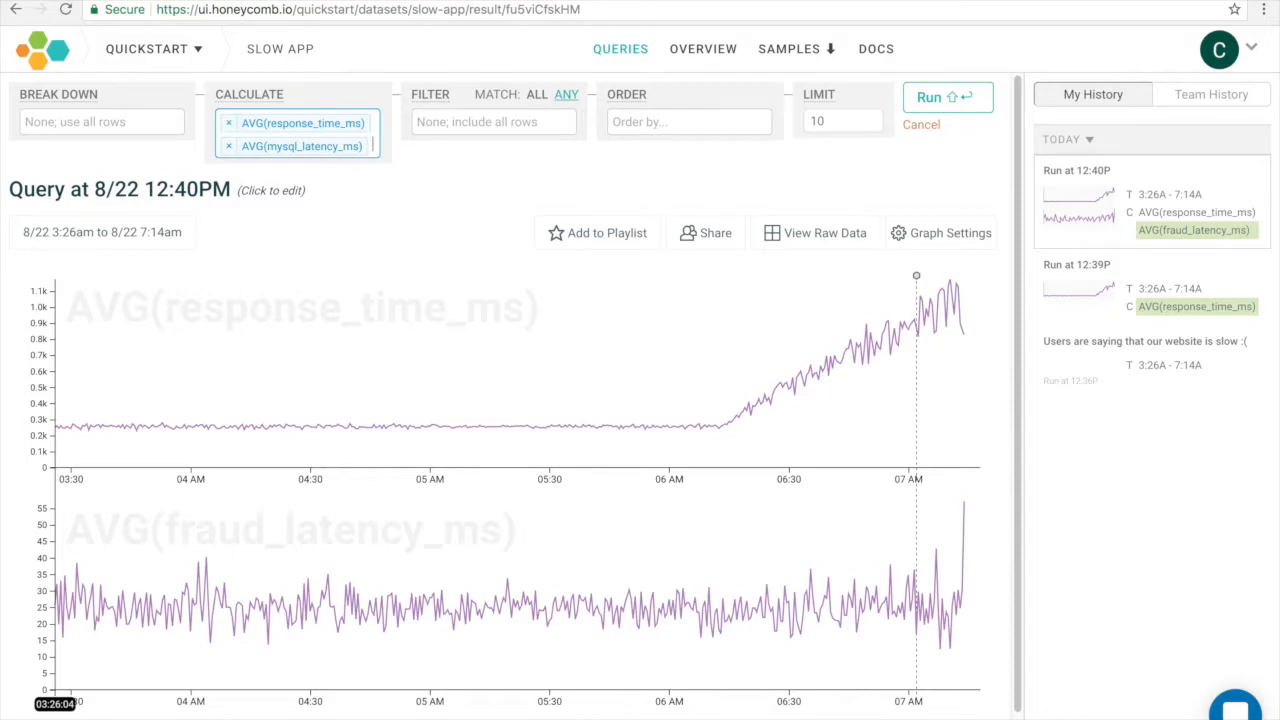
pyautogui.hotkey('shift', 'Return')
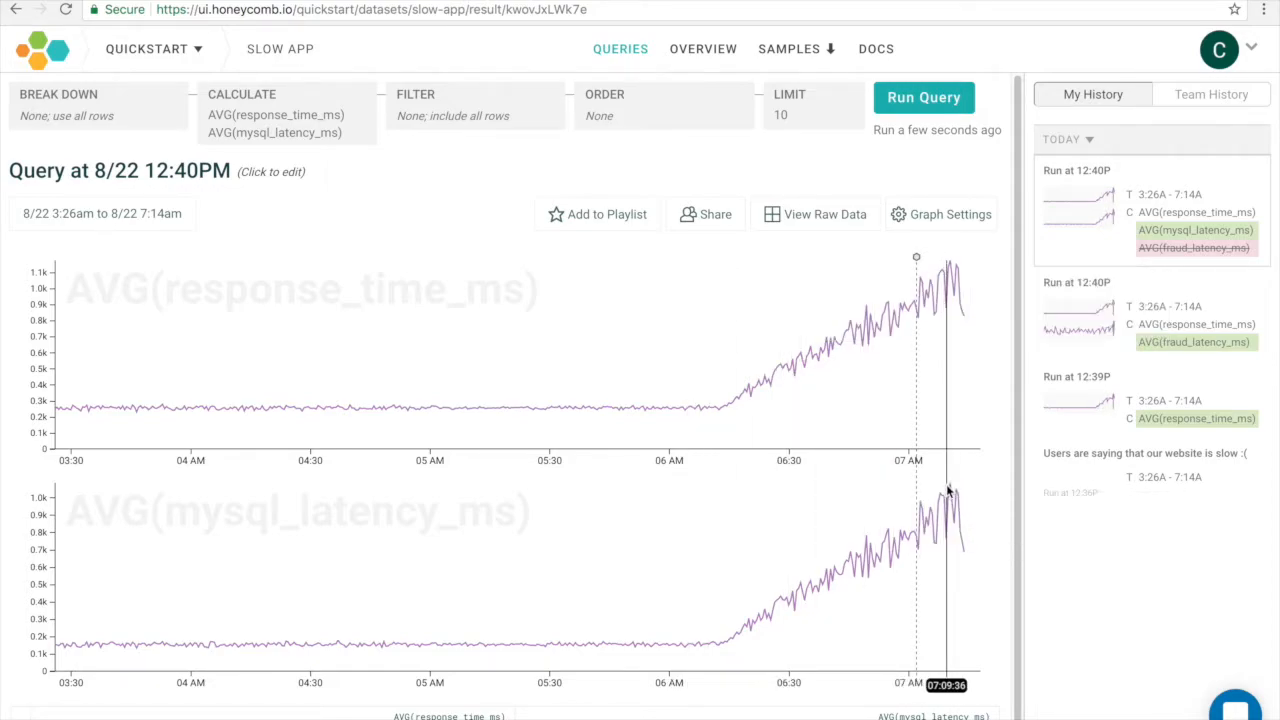
pyautogui.scroll(-1, 900, 500)
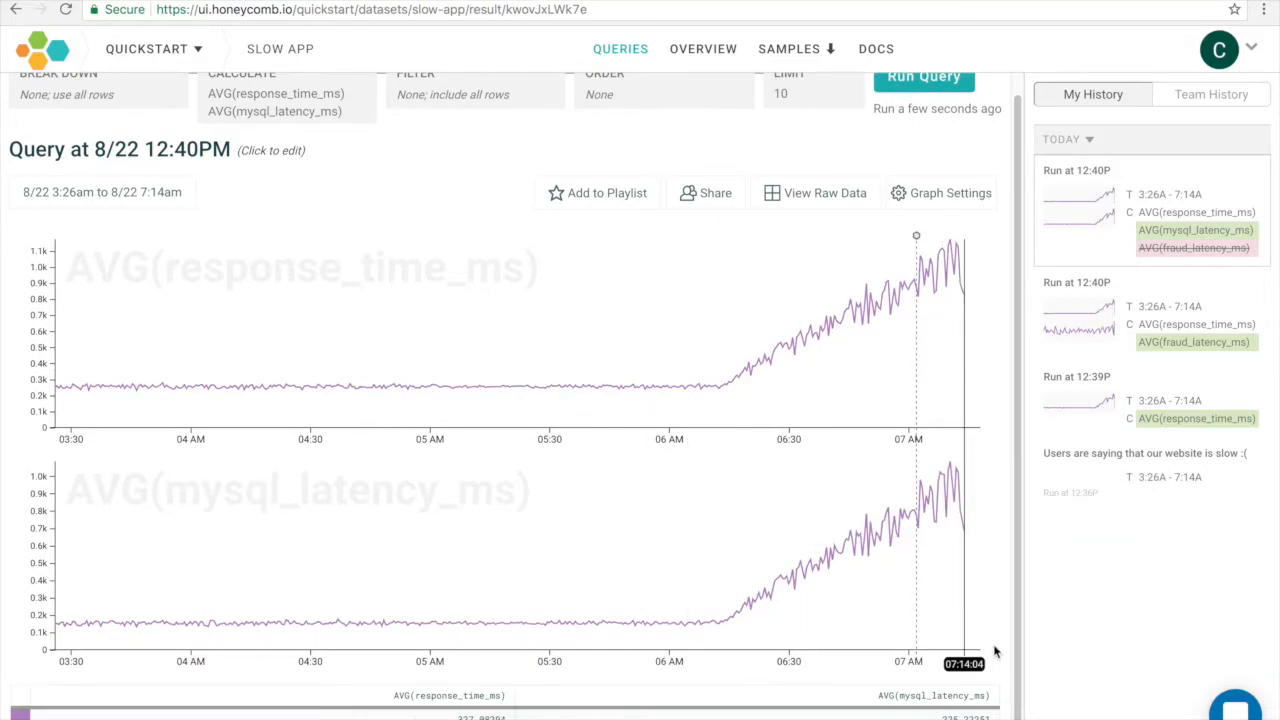
pyautogui.scroll(1, 995, 652)
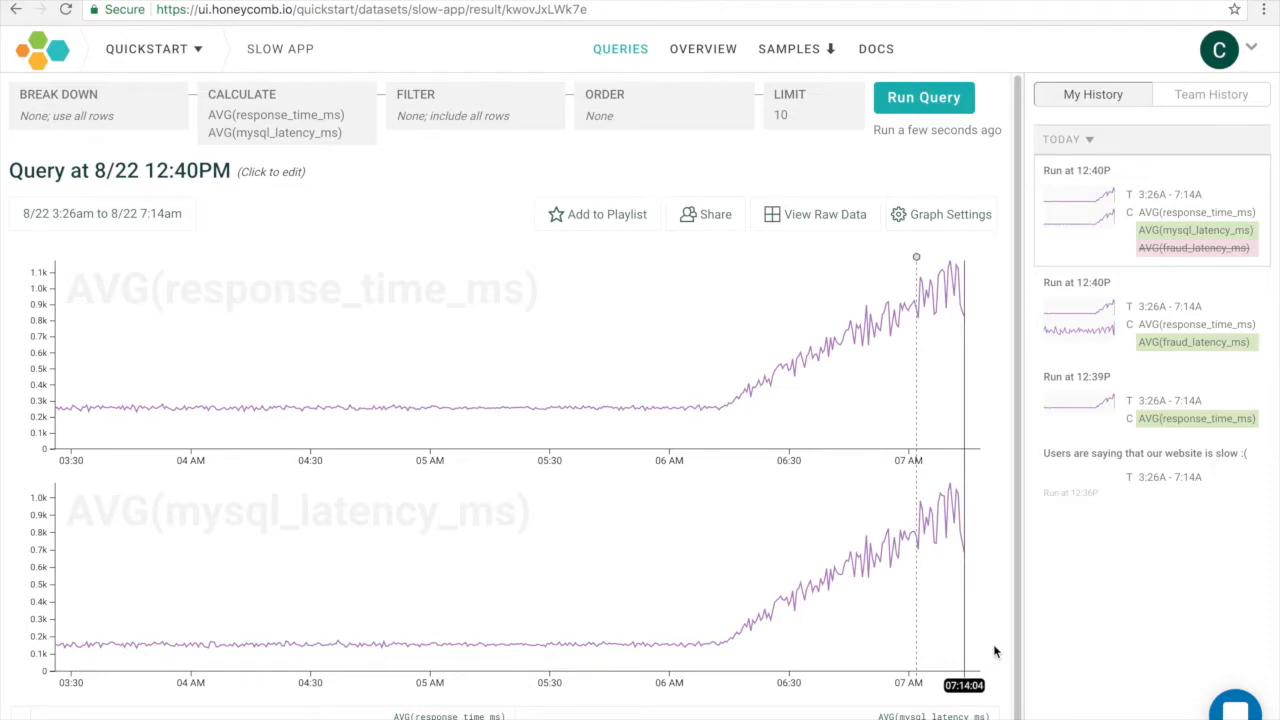
# - Show the raw data behind the query and examine the latency, response time and uri columns
pyautogui.click(812, 216)
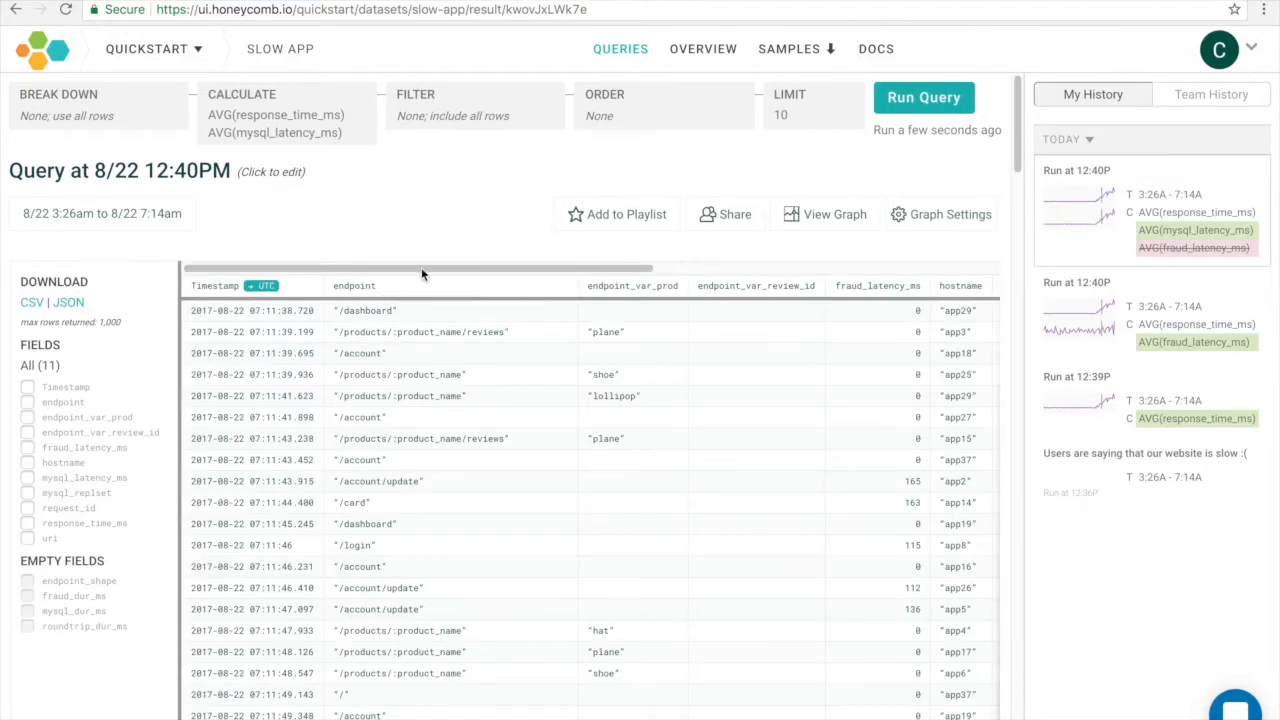
pyautogui.moveTo(421, 269); pyautogui.dragTo(806, 289)
pyautogui.doubleClick(362, 284)
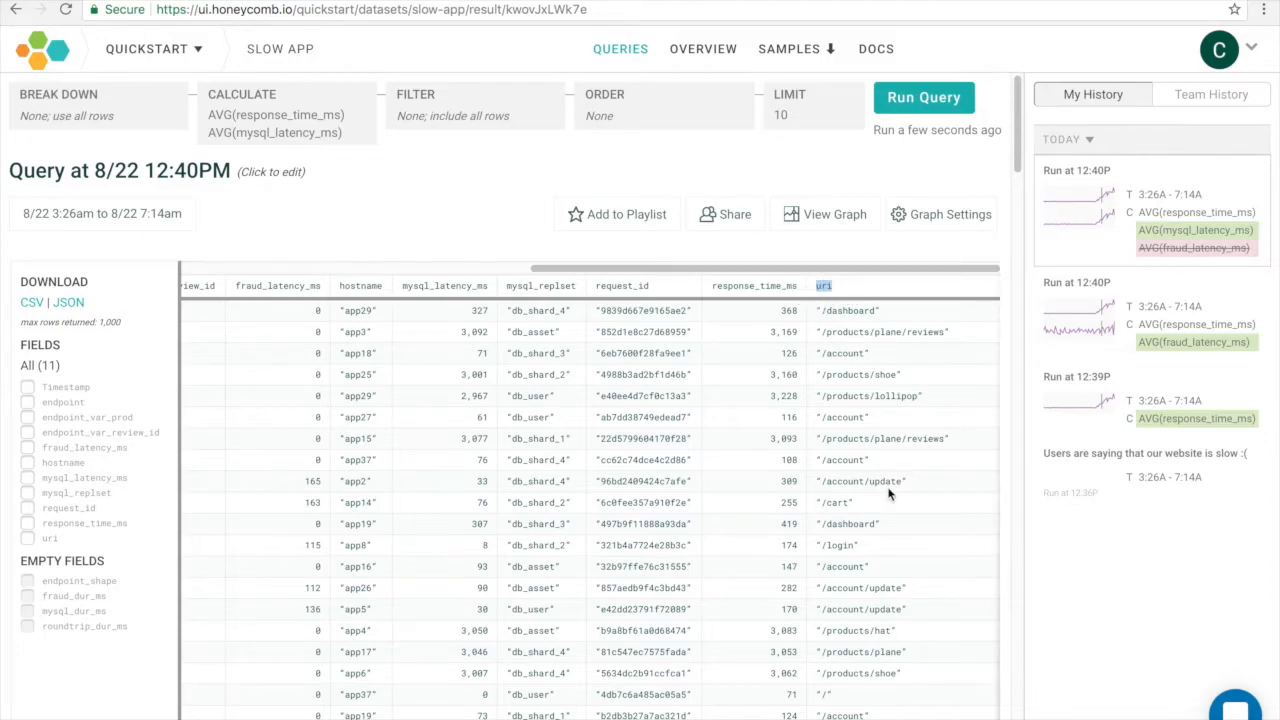
pyautogui.scroll(-4, 910, 560)
pyautogui.scroll(1, 916, 575)
pyautogui.scroll(2, 916, 575)
# - Examine the endpoint column's values in the raw data rows and return to the graph view
pyautogui.click(548, 100)
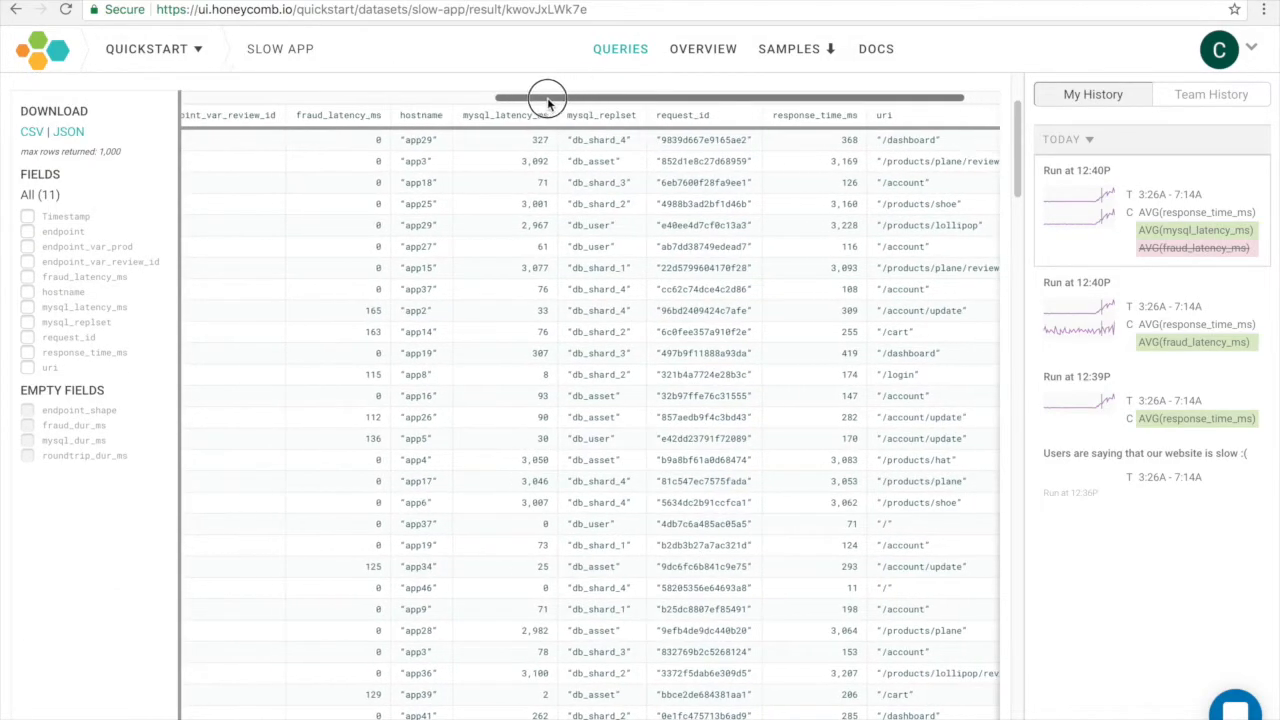
pyautogui.moveTo(548, 100); pyautogui.dragTo(206, 78)
pyautogui.moveTo(506, 673); pyautogui.dragTo(336, 674)
pyautogui.moveTo(346, 628); pyautogui.dragTo(471, 634)
pyautogui.moveTo(457, 502); pyautogui.dragTo(355, 503)
pyautogui.click(543, 438)
pyautogui.scroll(2, 543, 436)
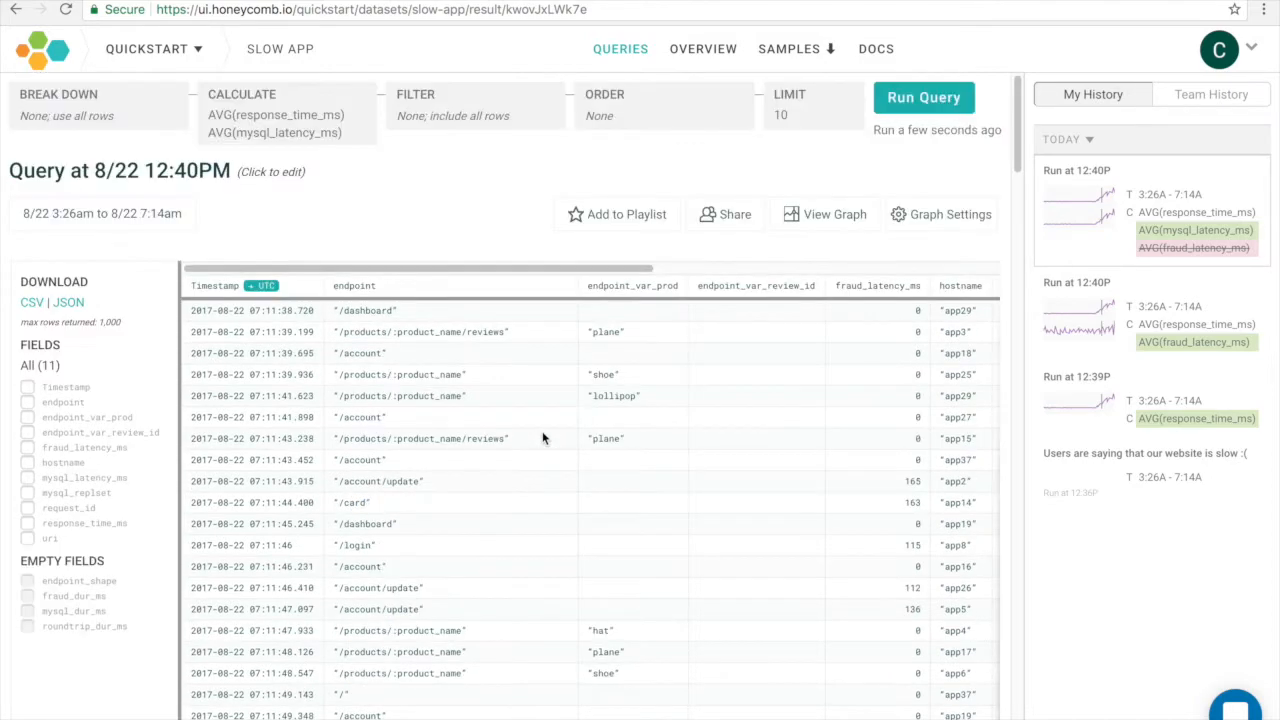
pyautogui.click(824, 213)
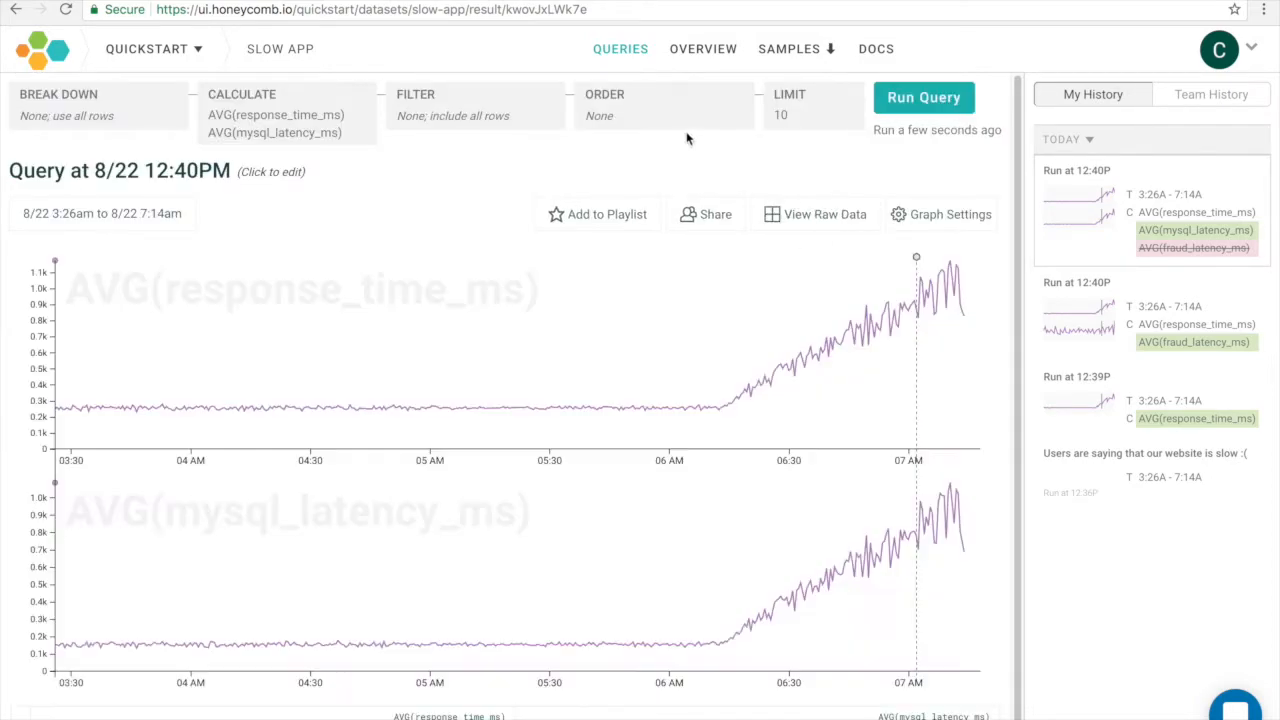
# - Break down the query by endpoint and run it
pyautogui.click(135, 112)
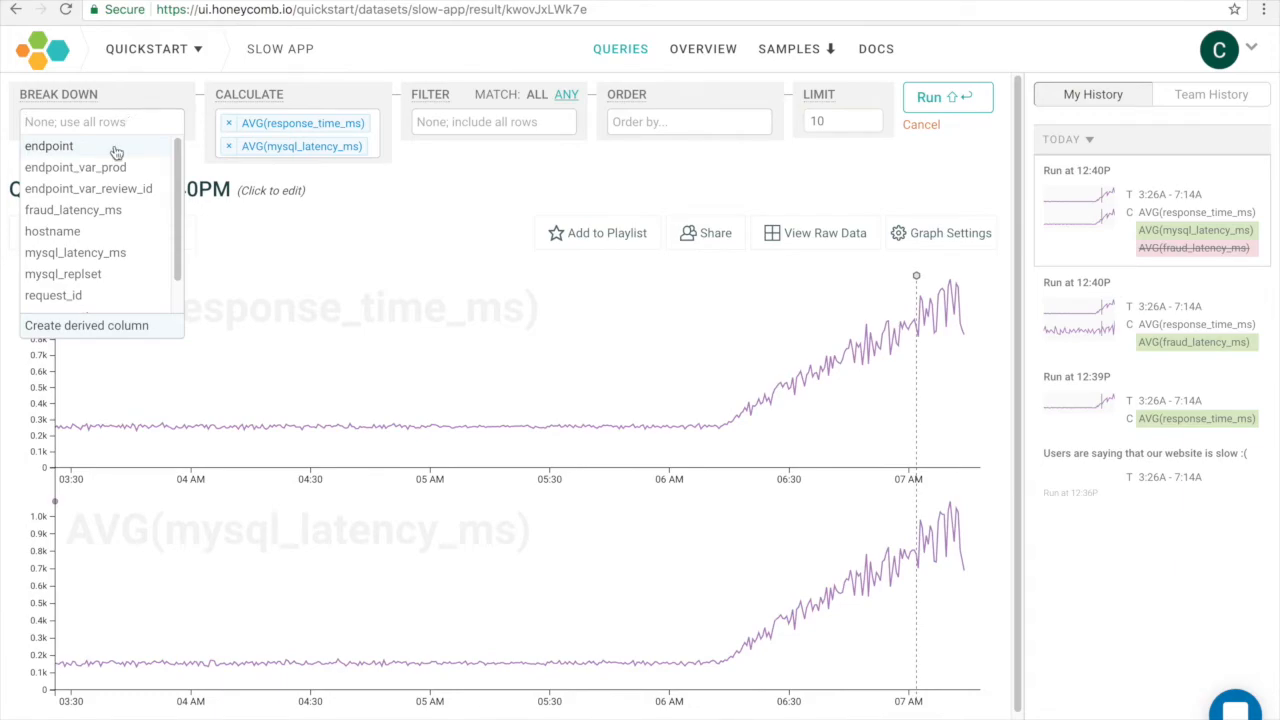
pyautogui.click(114, 148)
pyautogui.hotkey('shift', 'Return')
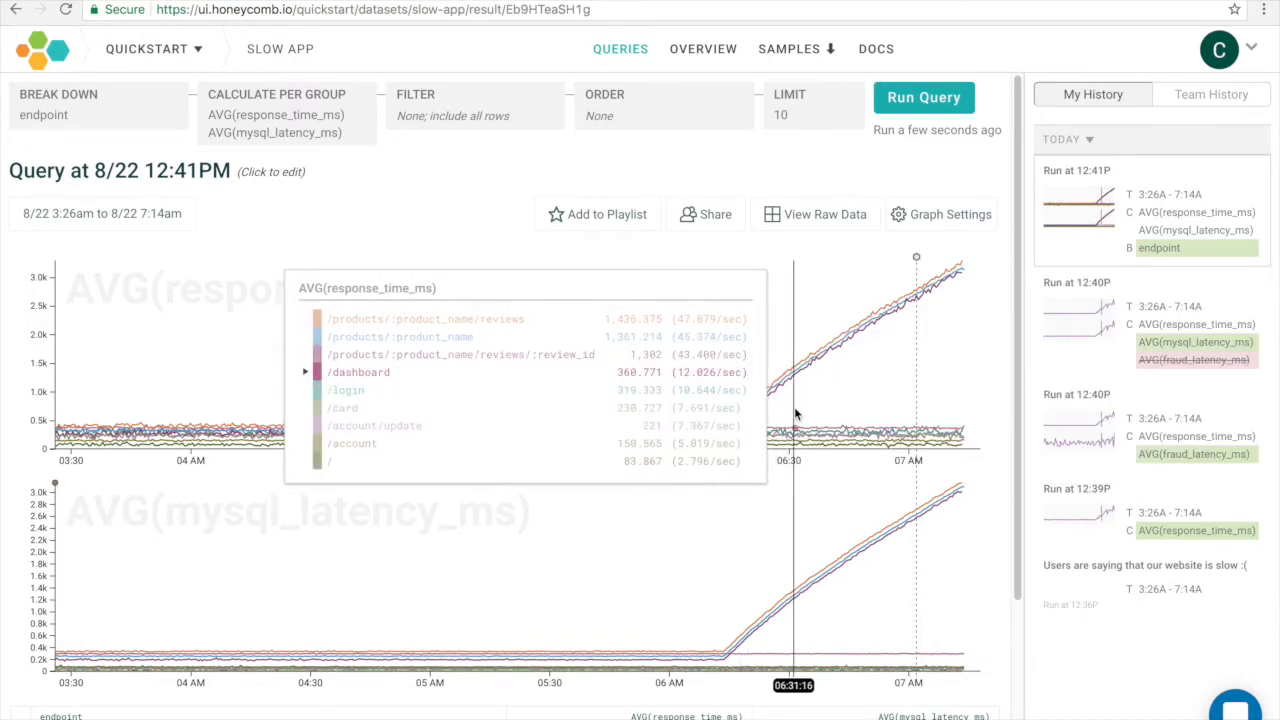
# - Order the grouped results by AVG(response_time_ms) desc and run the query
pyautogui.click(621, 104)
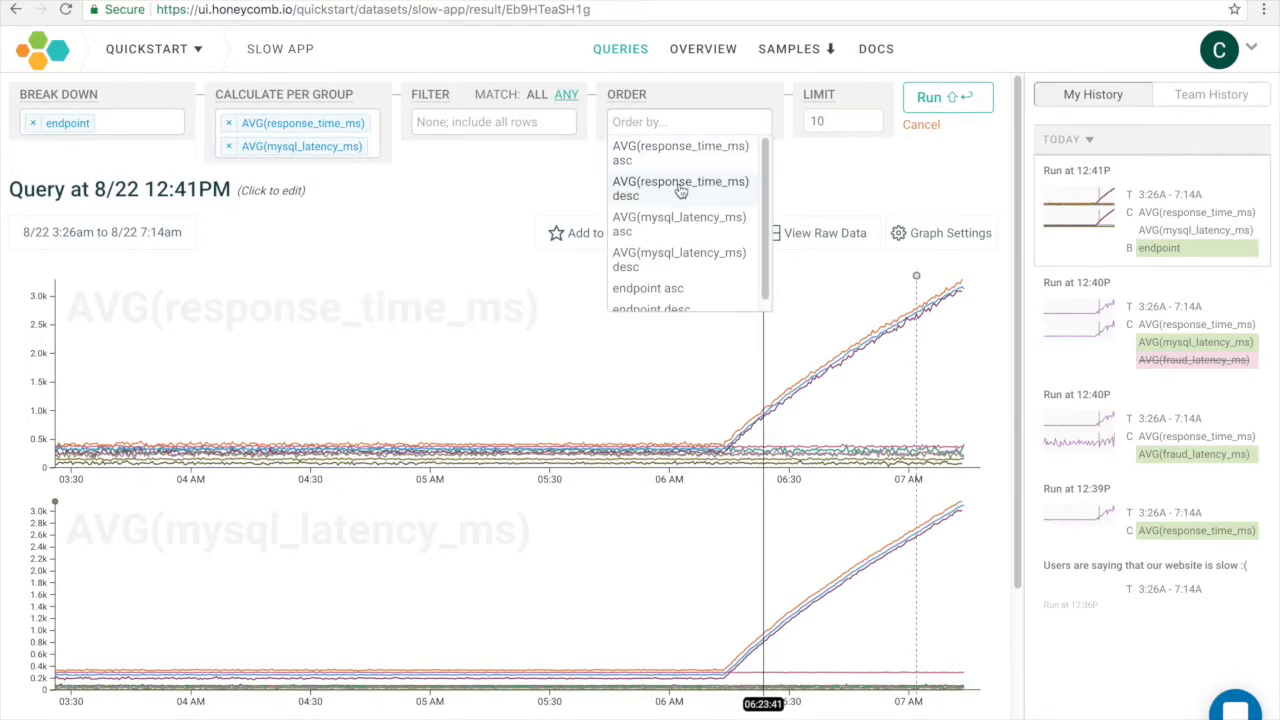
pyautogui.click(668, 191)
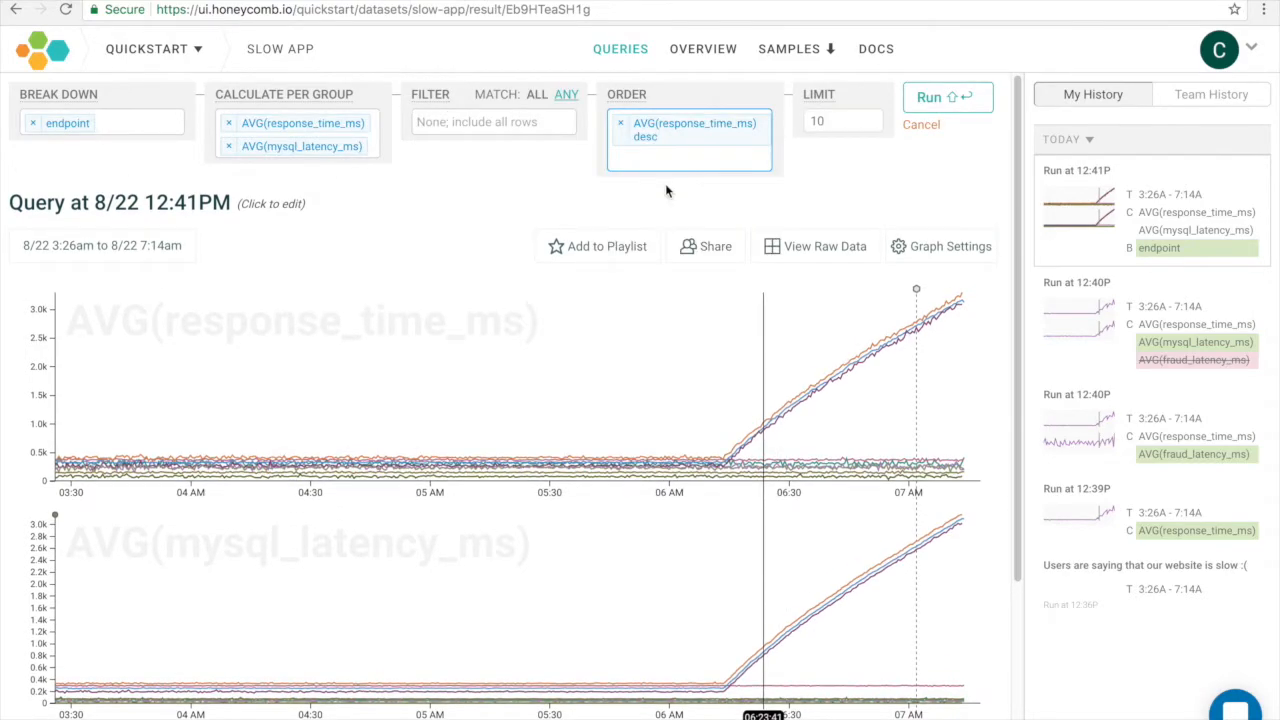
pyautogui.click(955, 98)
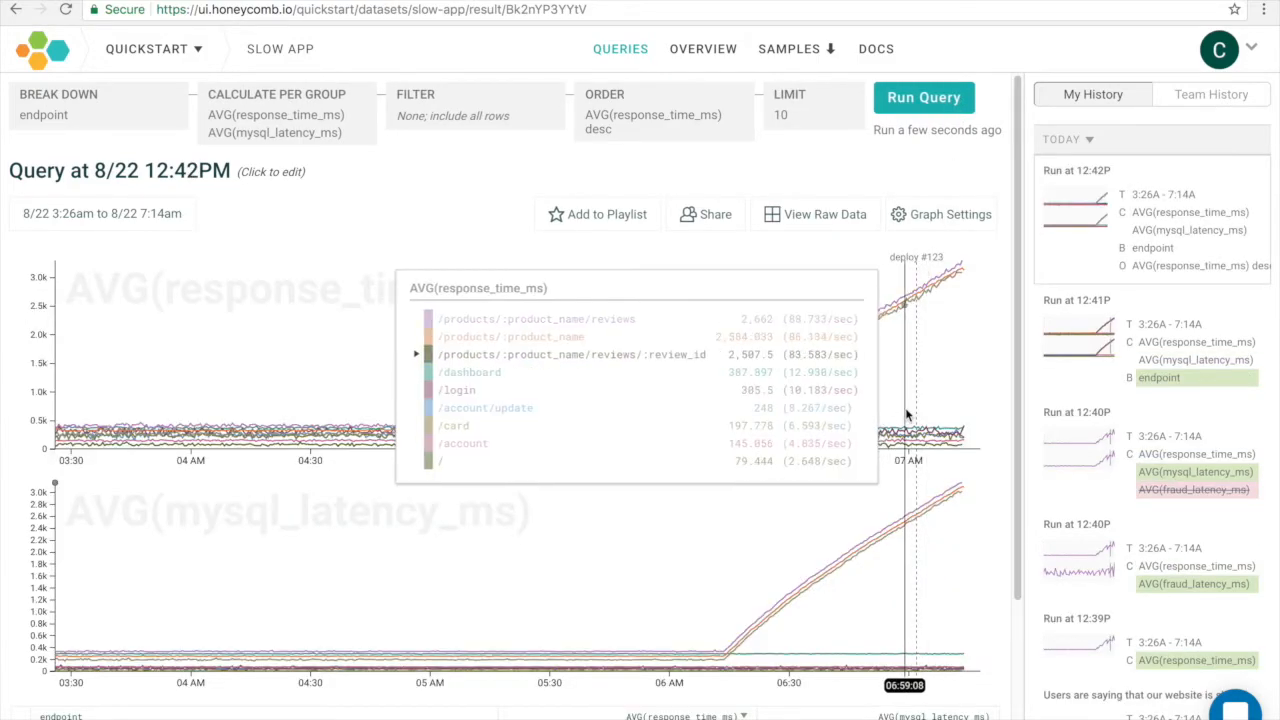
# - Compare the response time and MySQL latency curves of the /products endpoints with those of the other endpoints in the results
pyautogui.scroll(-4, 861, 543)
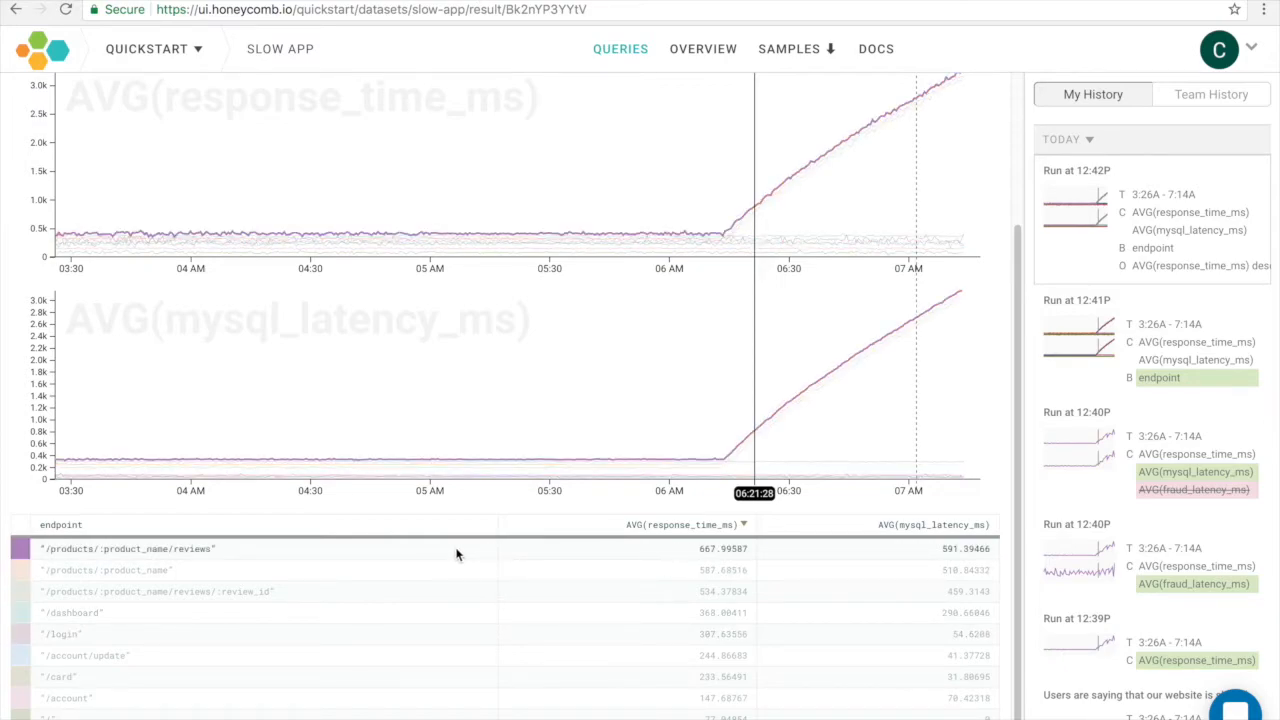
pyautogui.click(443, 610)
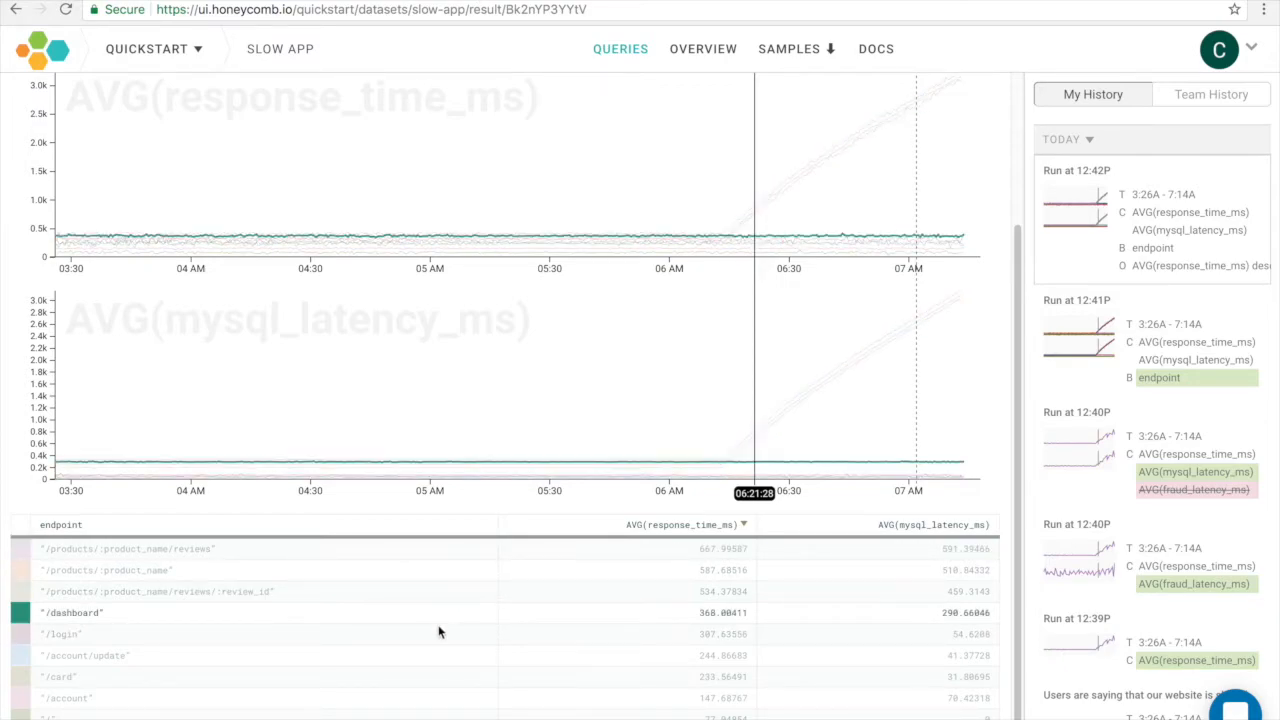
pyautogui.click(735, 567)
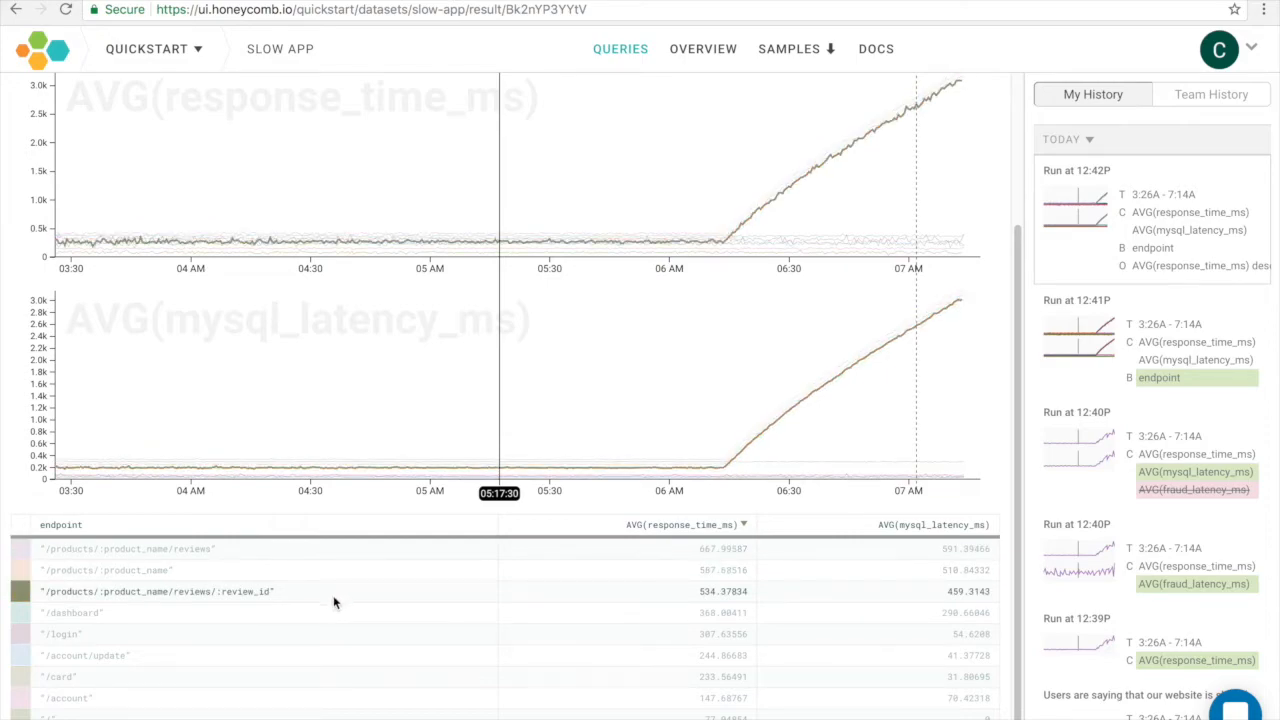
pyautogui.doubleClick(105, 571)
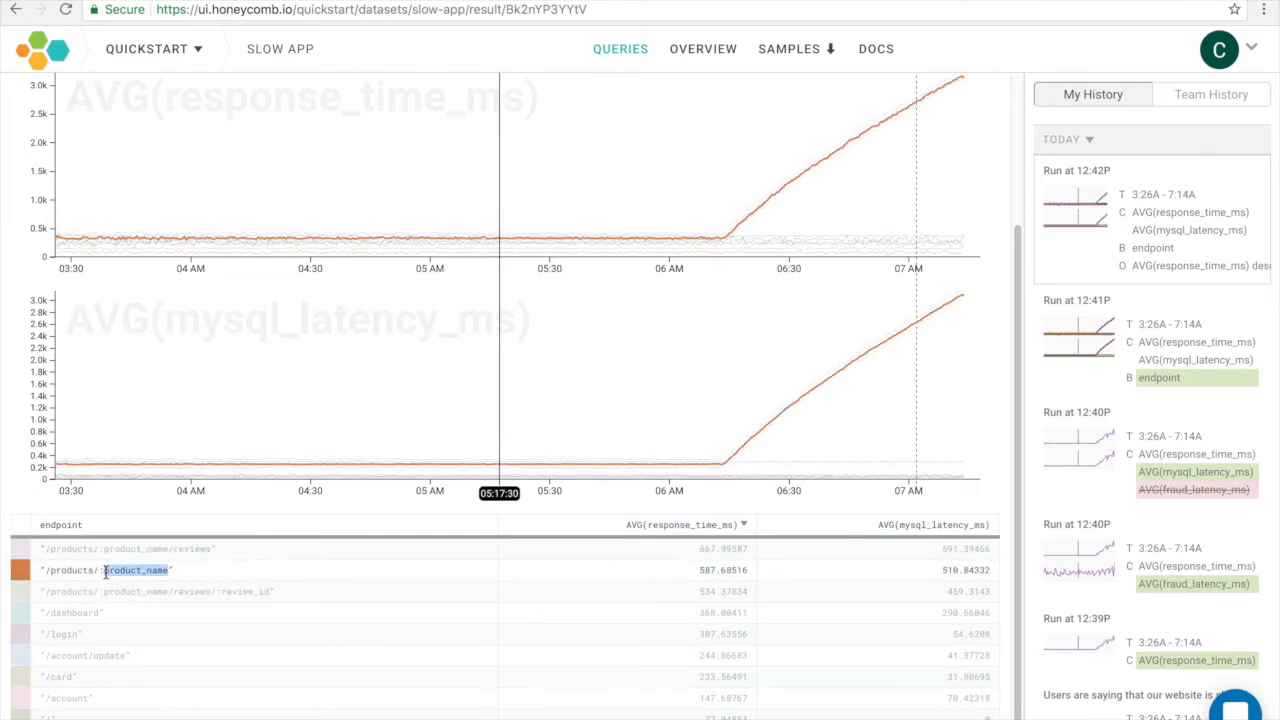
pyautogui.click(101, 571)
pyautogui.scroll(3, 92, 578)
pyautogui.scroll(1, 92, 578)
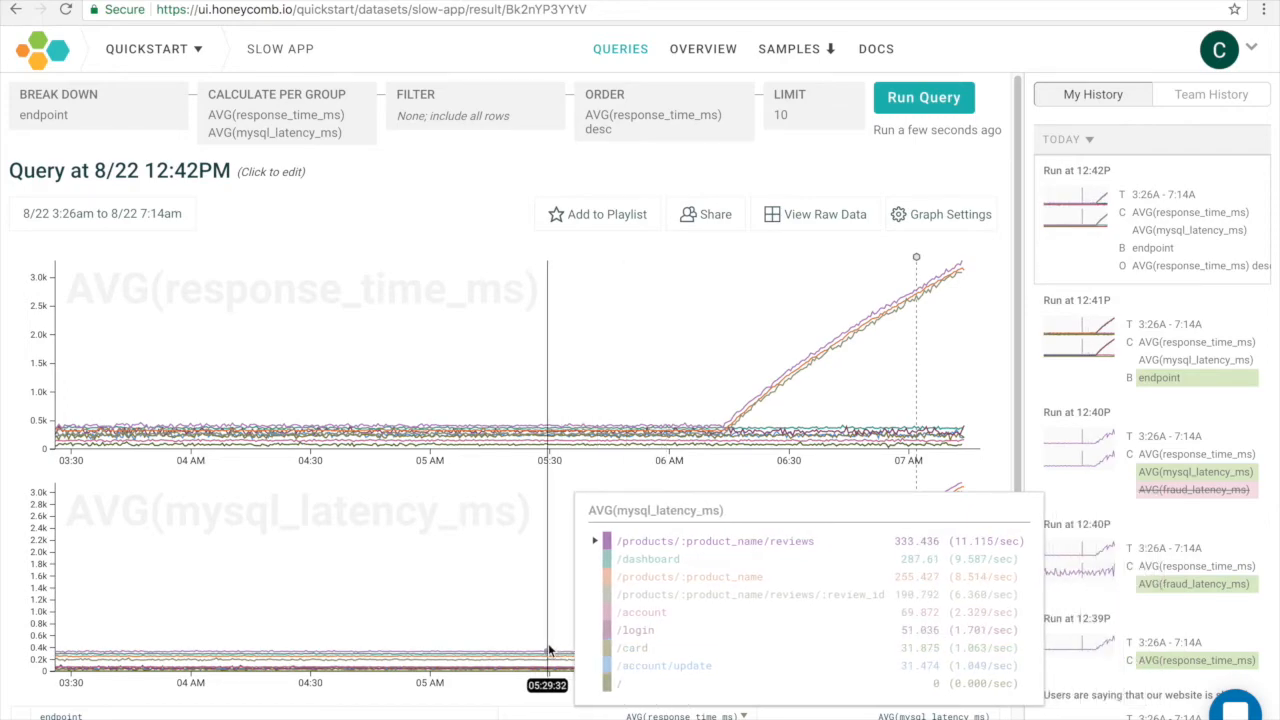
pyautogui.scroll(-1, 480, 646)
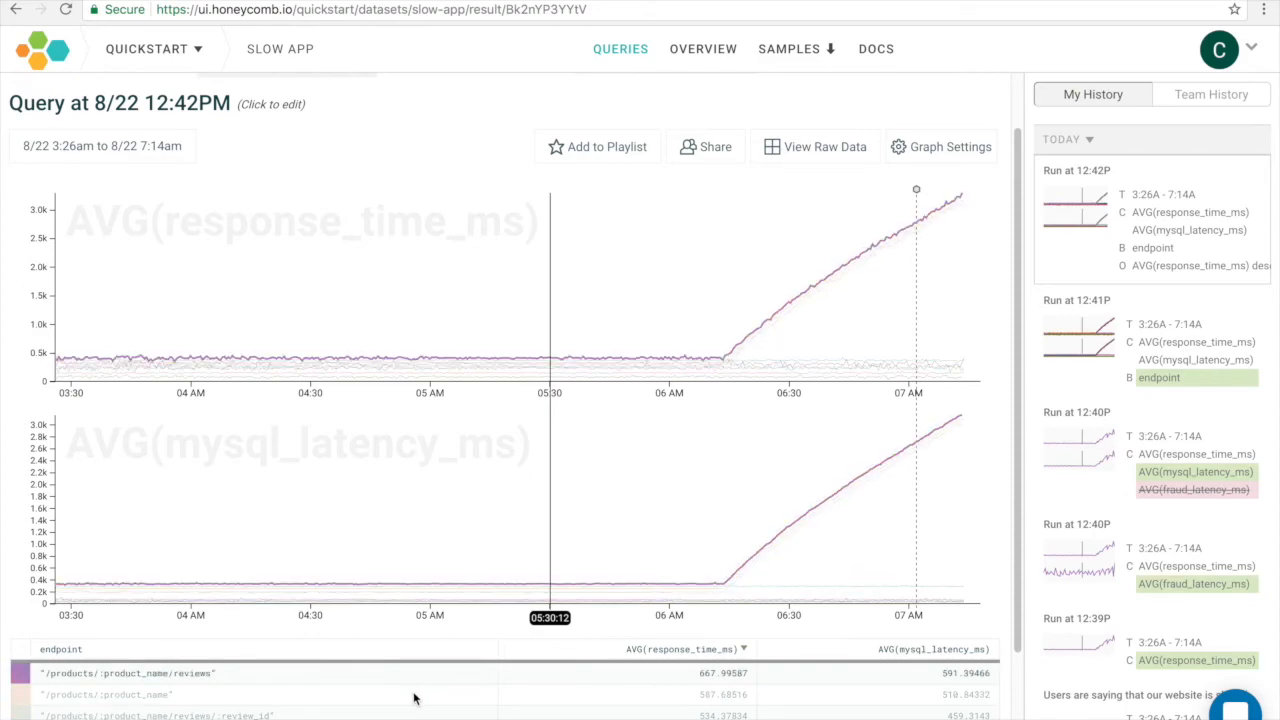
pyautogui.moveTo(168, 715); pyautogui.dragTo(100, 715)
pyautogui.scroll(2, 100, 700)
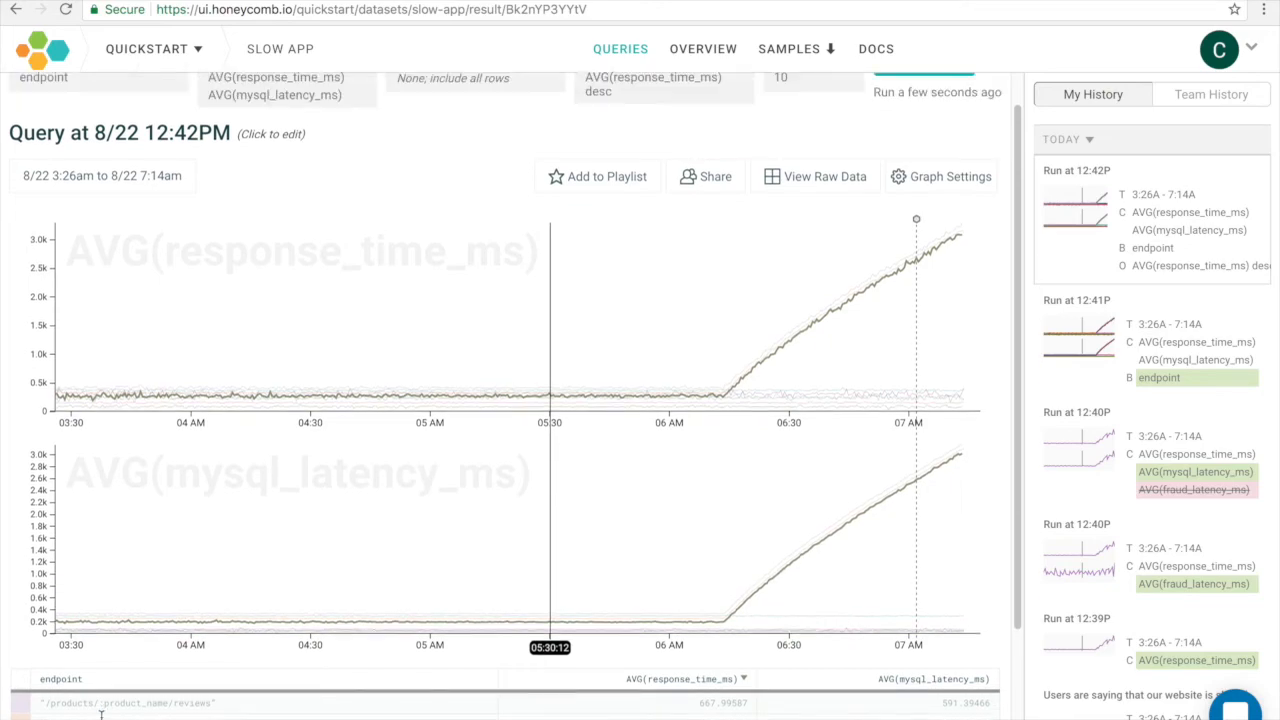